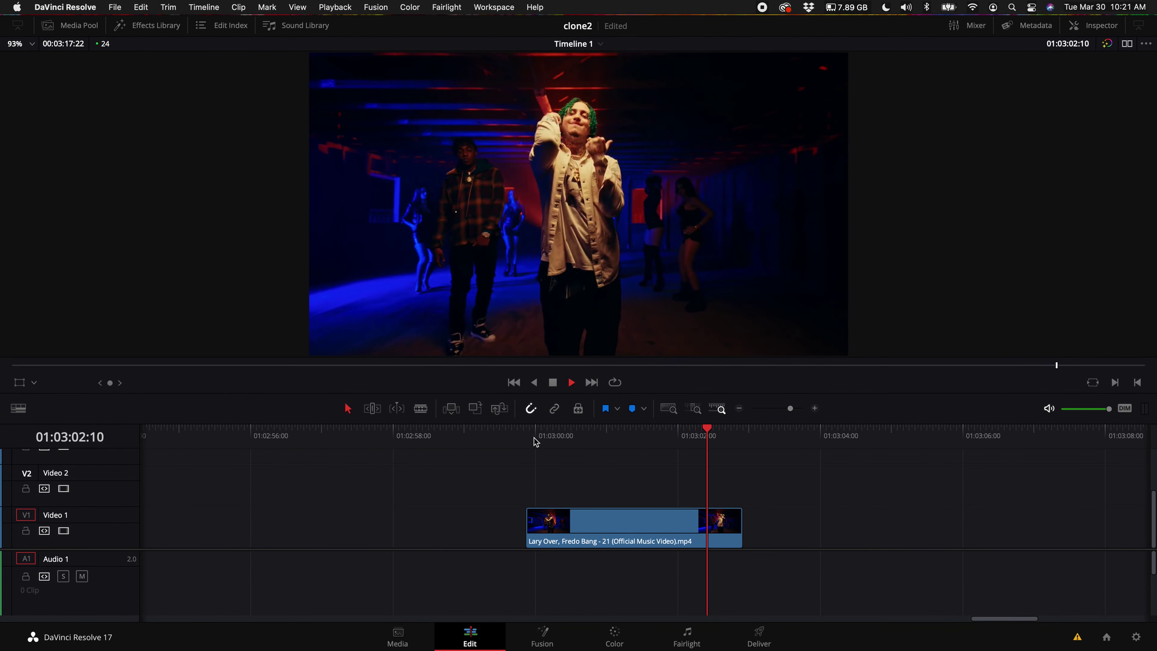
# Step: Stop playback with the music video clip in place on Video 1
pyautogui.press('space')
# Step: Copy the Video 1 clip straight up onto Video 2 with no offset, then move the playhead mid-clip
pyautogui.press('Up')
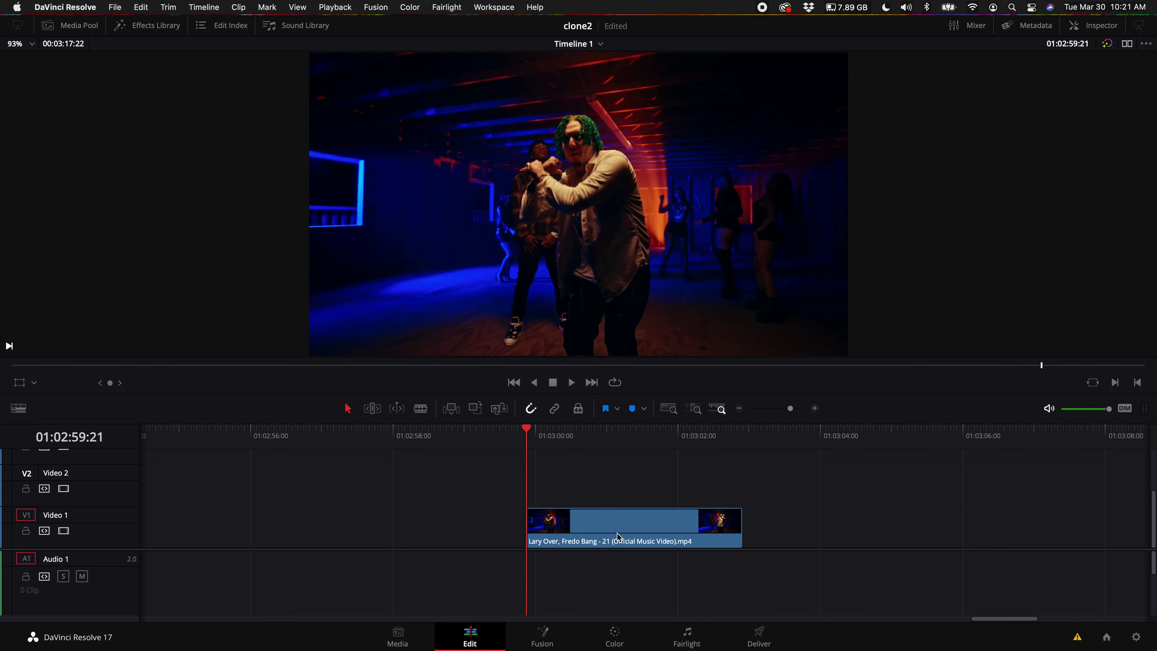
pyautogui.moveTo(617, 533); pyautogui.dragTo(610, 491)
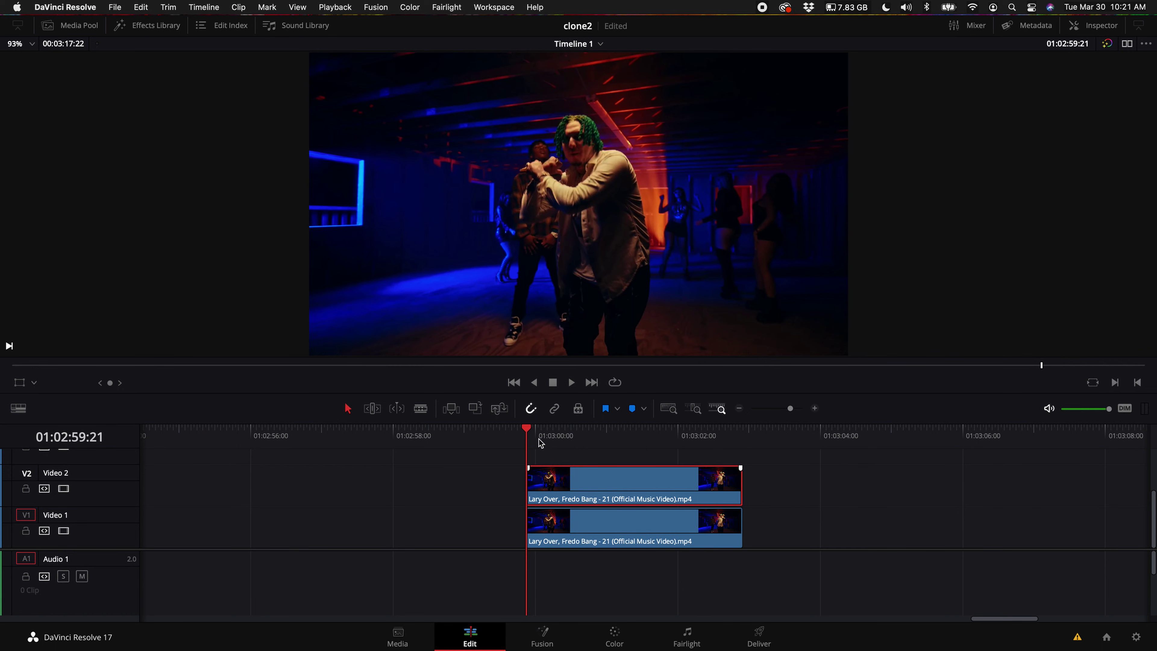
pyautogui.moveTo(542, 442); pyautogui.dragTo(634, 441)
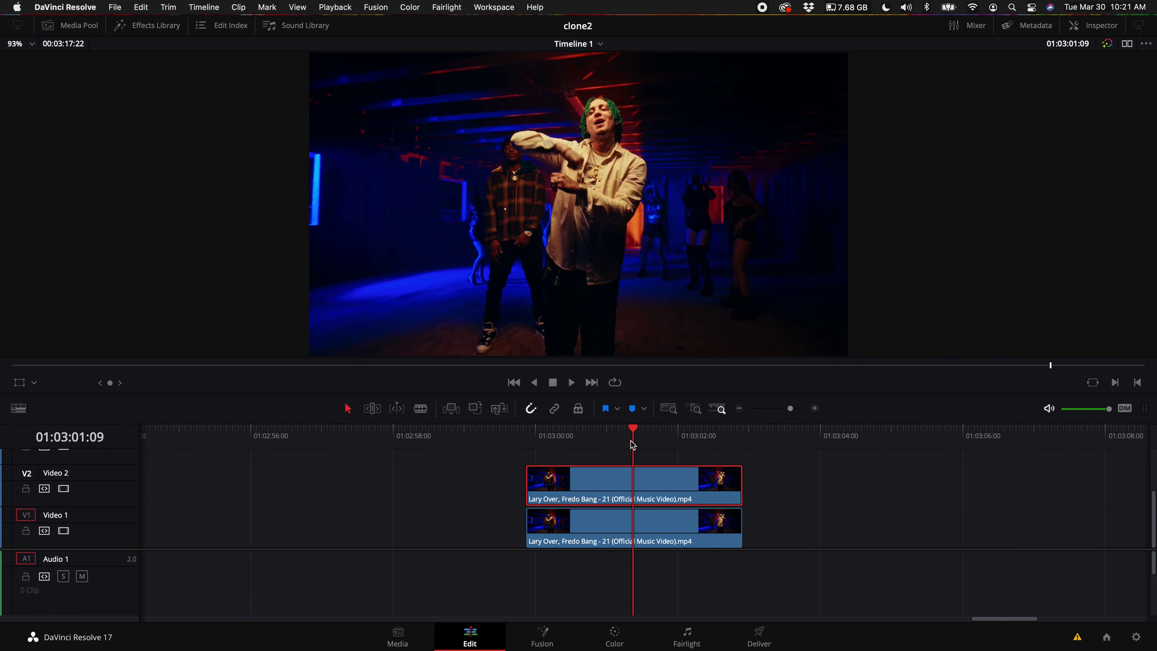
# Step: On the Color page, reset all grades and nodes, then undo the reset
pyautogui.click(614, 636)
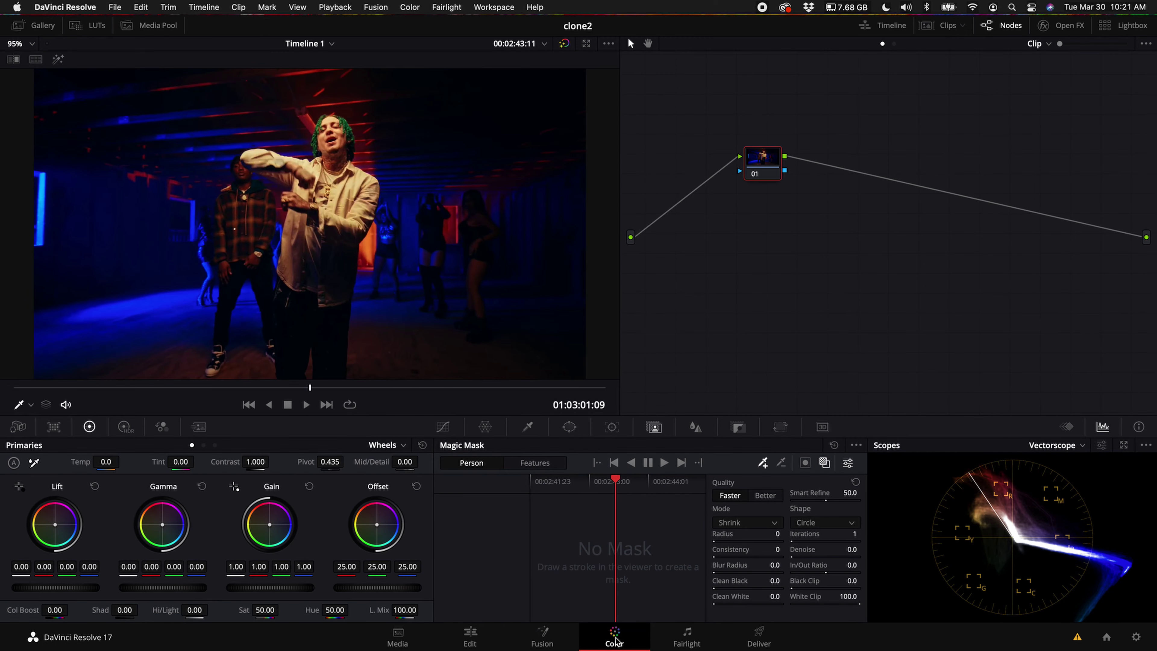
pyautogui.rightClick(833, 304)
pyautogui.click(861, 329)
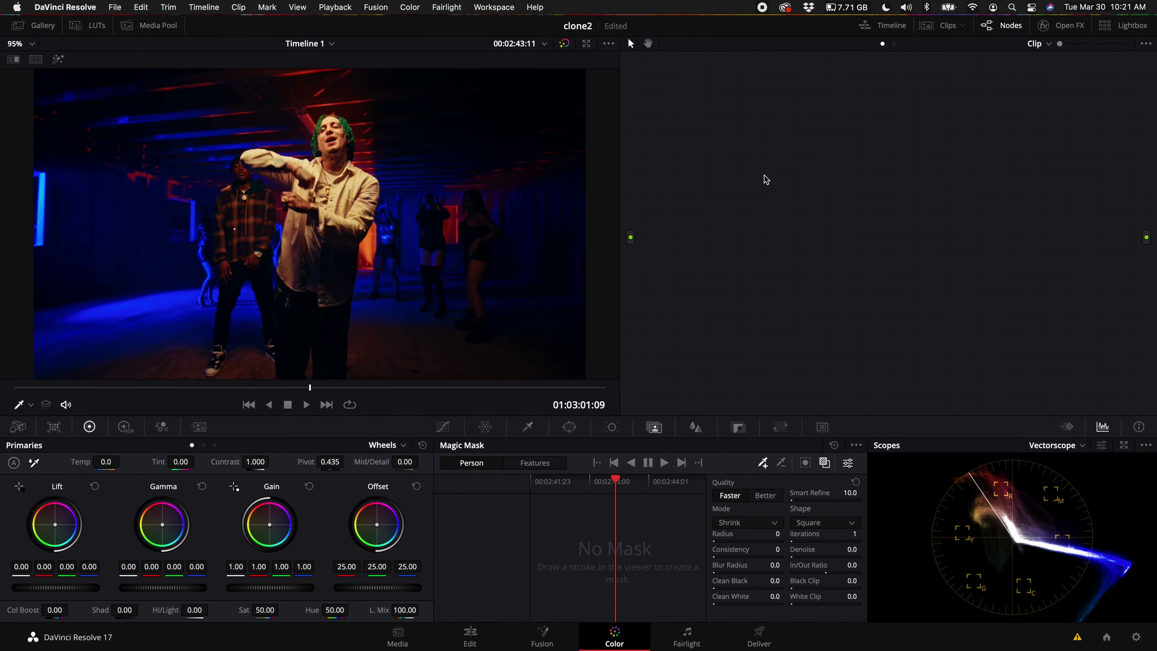
pyautogui.press('super+z')
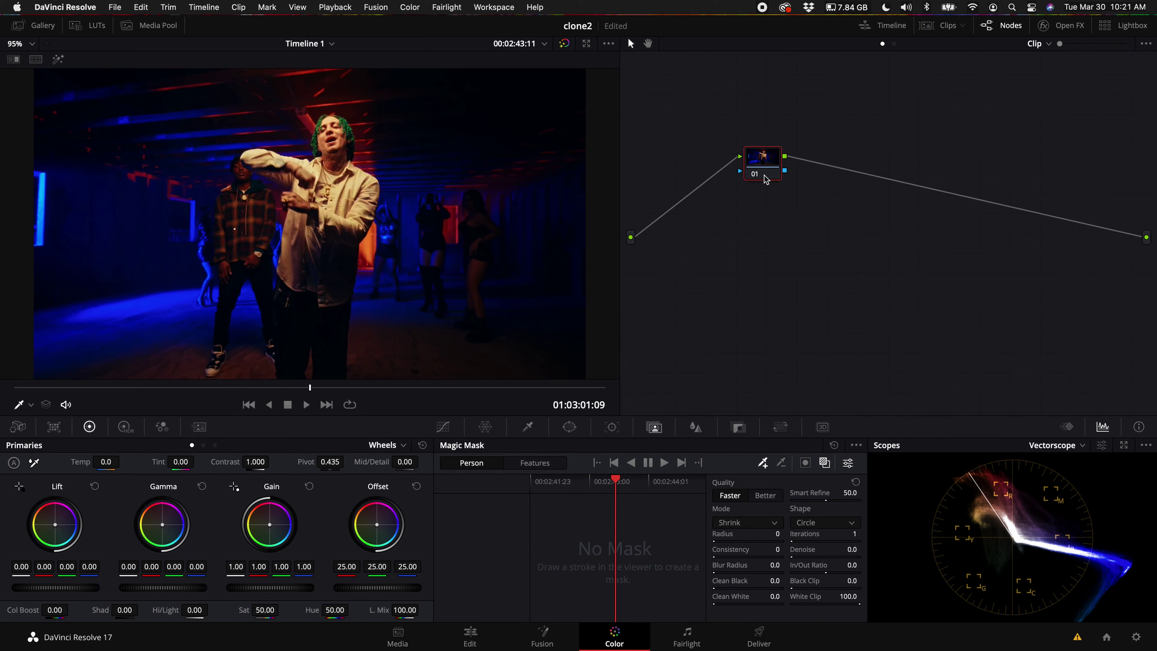
pyautogui.rightClick(753, 205)
pyautogui.moveTo(797, 225)
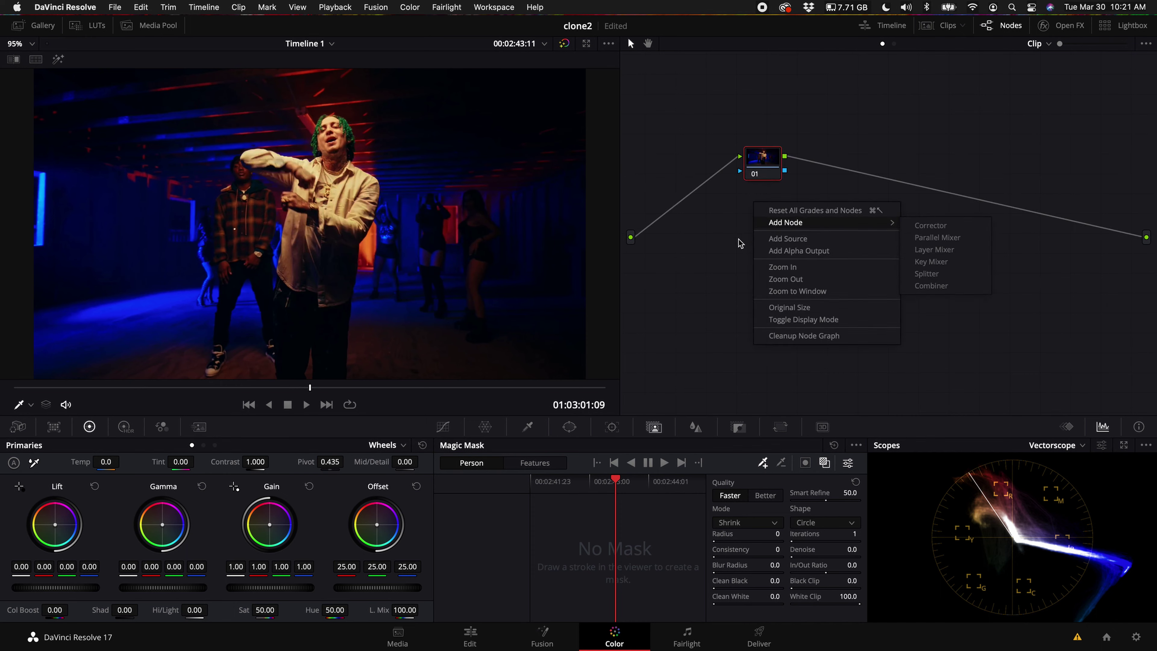
pyautogui.click(739, 251)
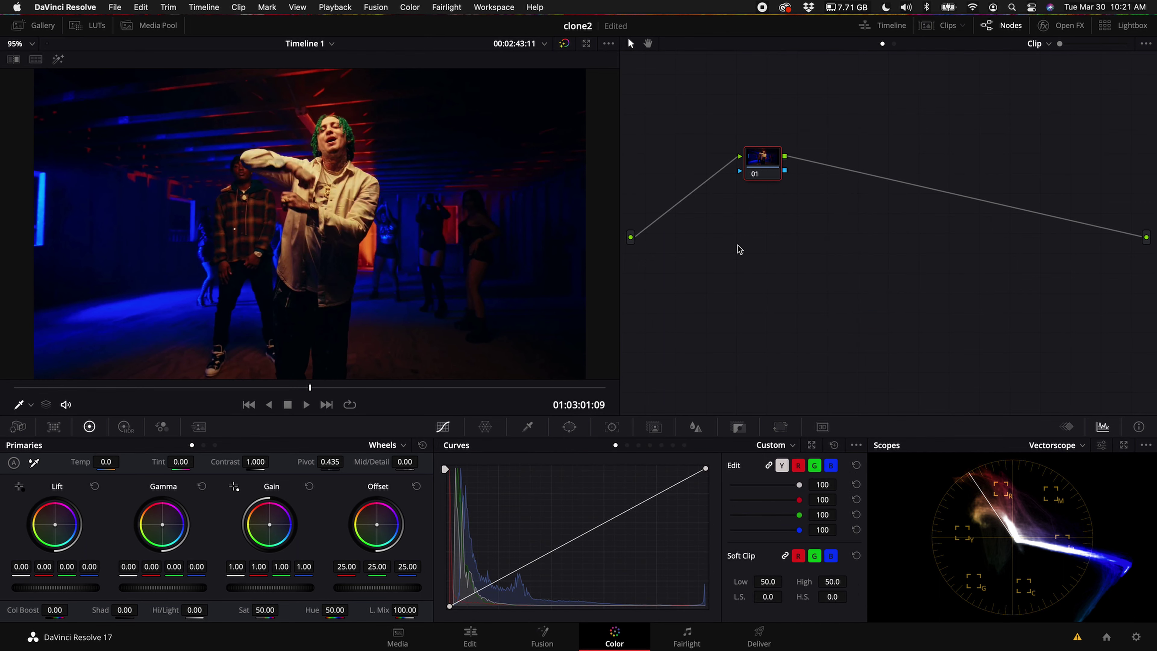
# Step: Draw a Person Magic Mask stroke on the man in the light jacket and show the mask overlay
pyautogui.click(655, 429)
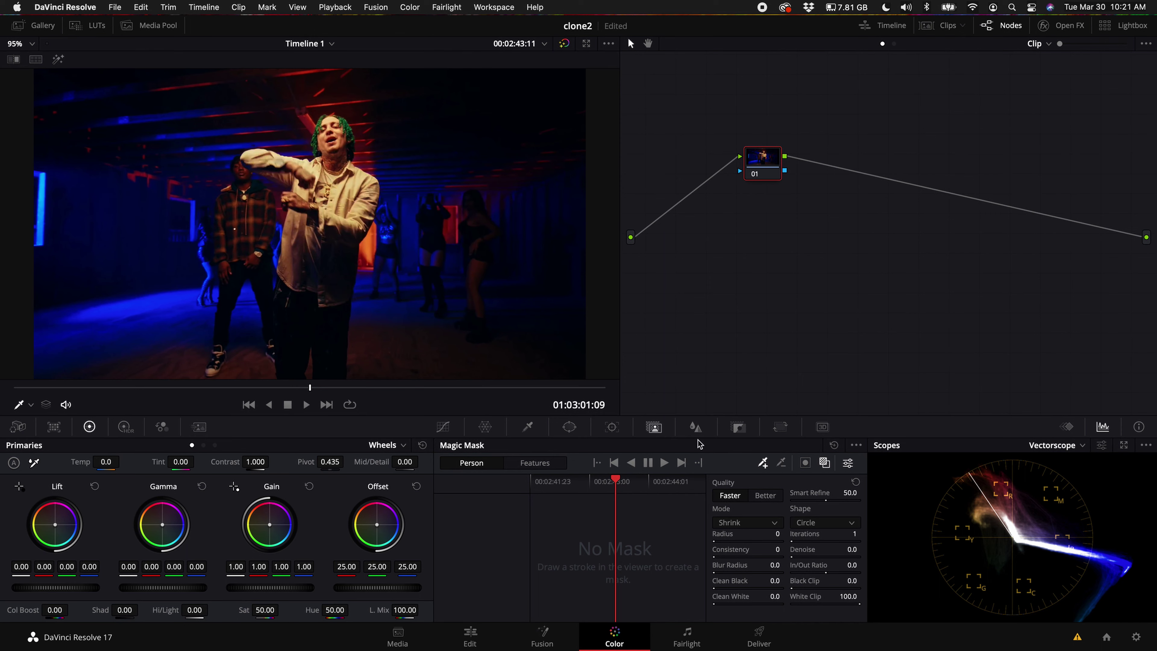
pyautogui.scroll(-3, 338, 202)
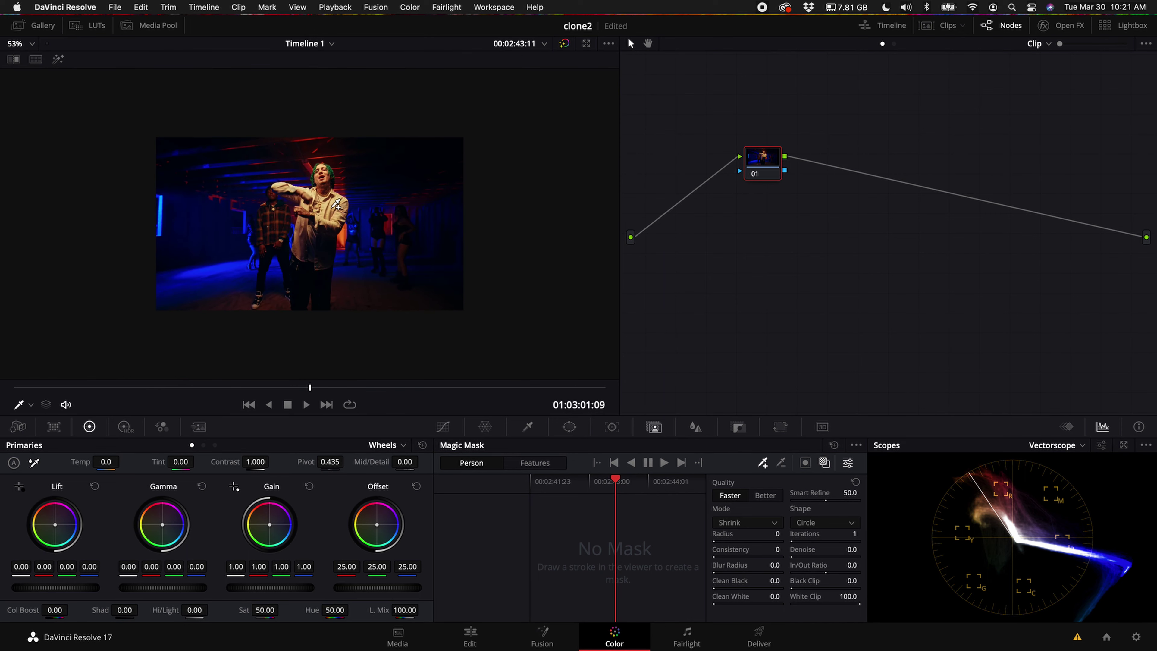
pyautogui.scroll(2, 339, 182)
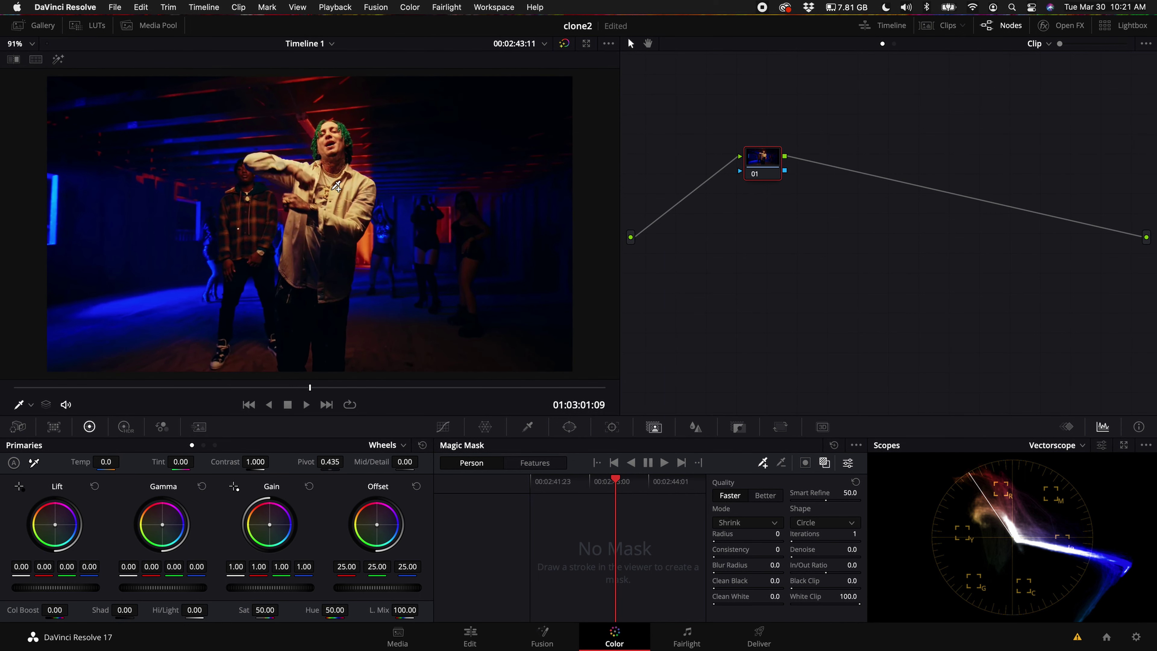
pyautogui.moveTo(338, 190)
pyautogui.mouseDown()
pyautogui.moveTo(337, 178)
pyautogui.moveTo(336, 188)
pyautogui.mouseUp()
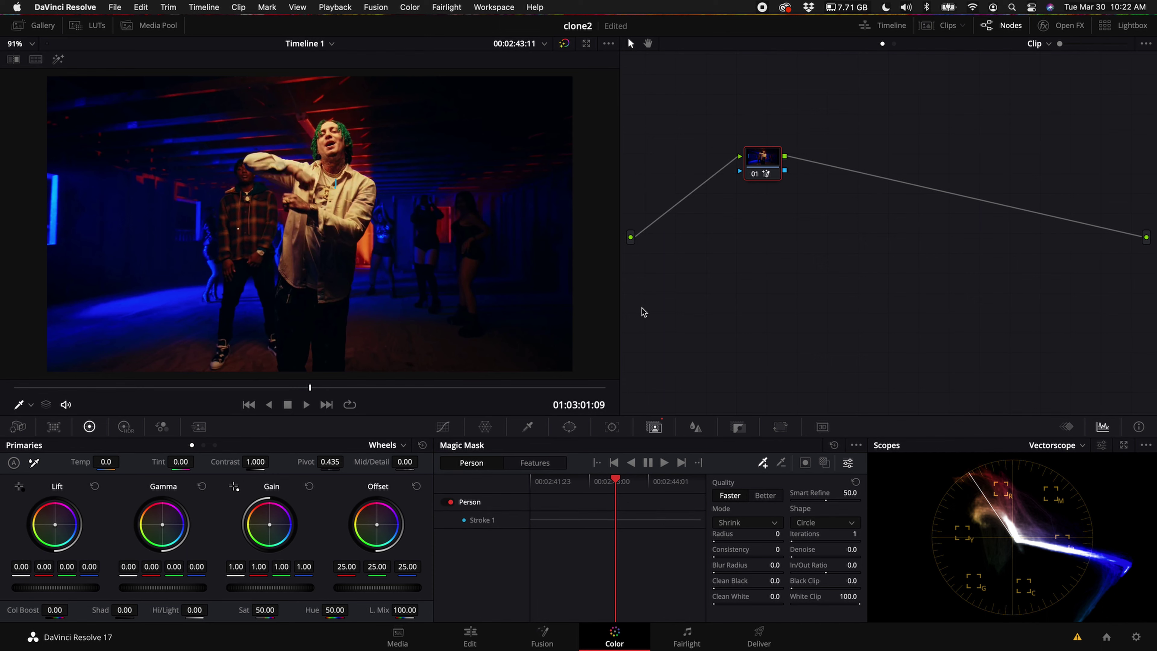
pyautogui.click(824, 462)
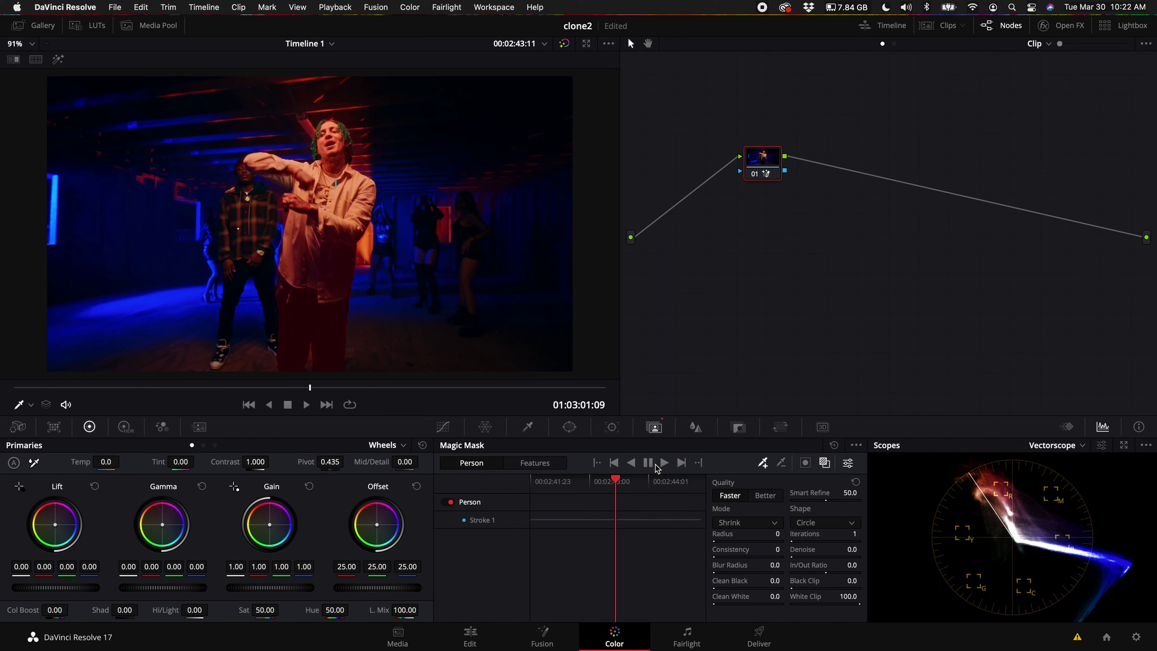
# Step: Track Stroke 1 backward to the clip start, then forward from the stroke frame to the end
pyautogui.click(631, 462)
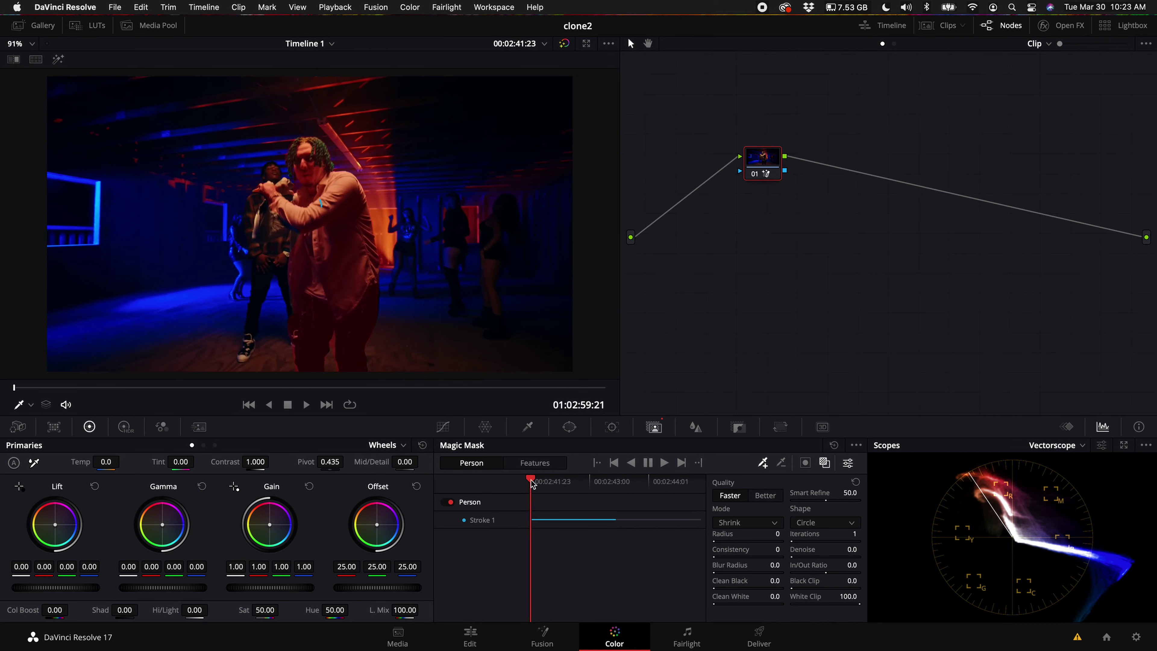
pyautogui.moveTo(519, 483); pyautogui.dragTo(615, 483)
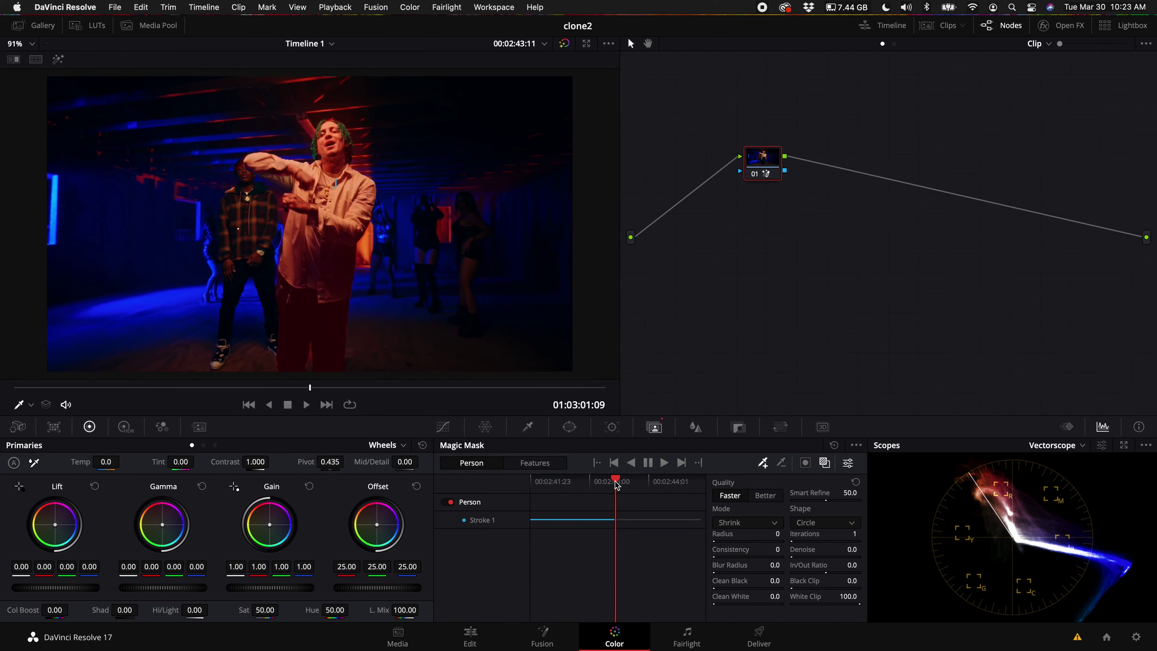
pyautogui.click(664, 463)
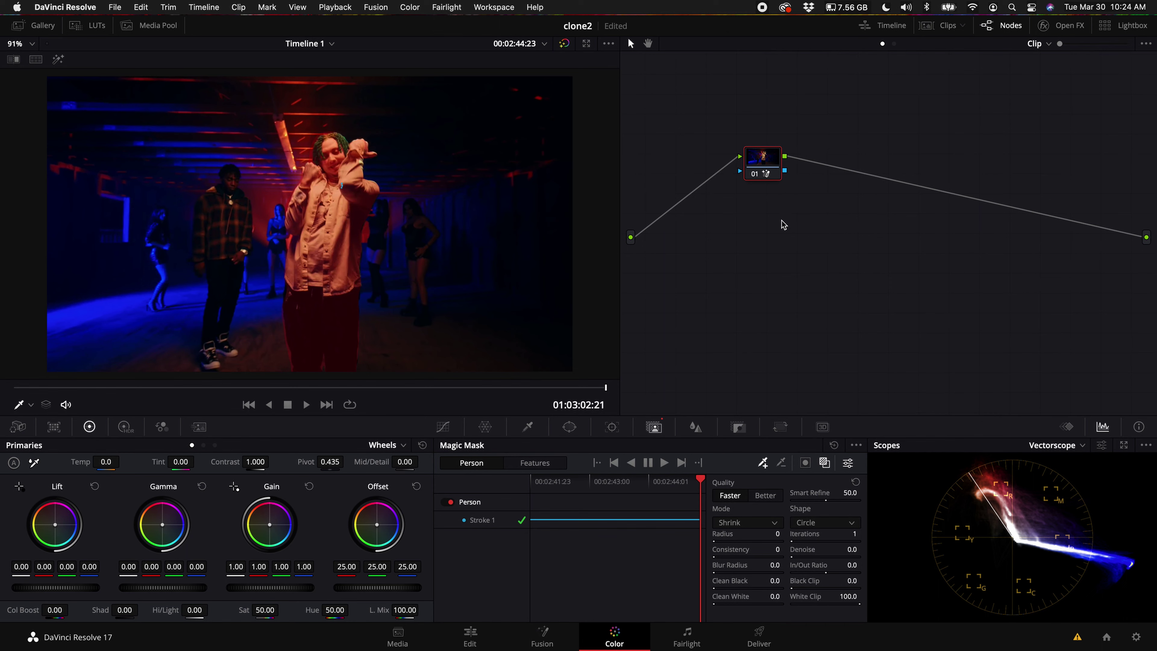
# Step: Add an Alpha Output, wire the mask node's key into it, and return to the Edit page
pyautogui.rightClick(819, 230)
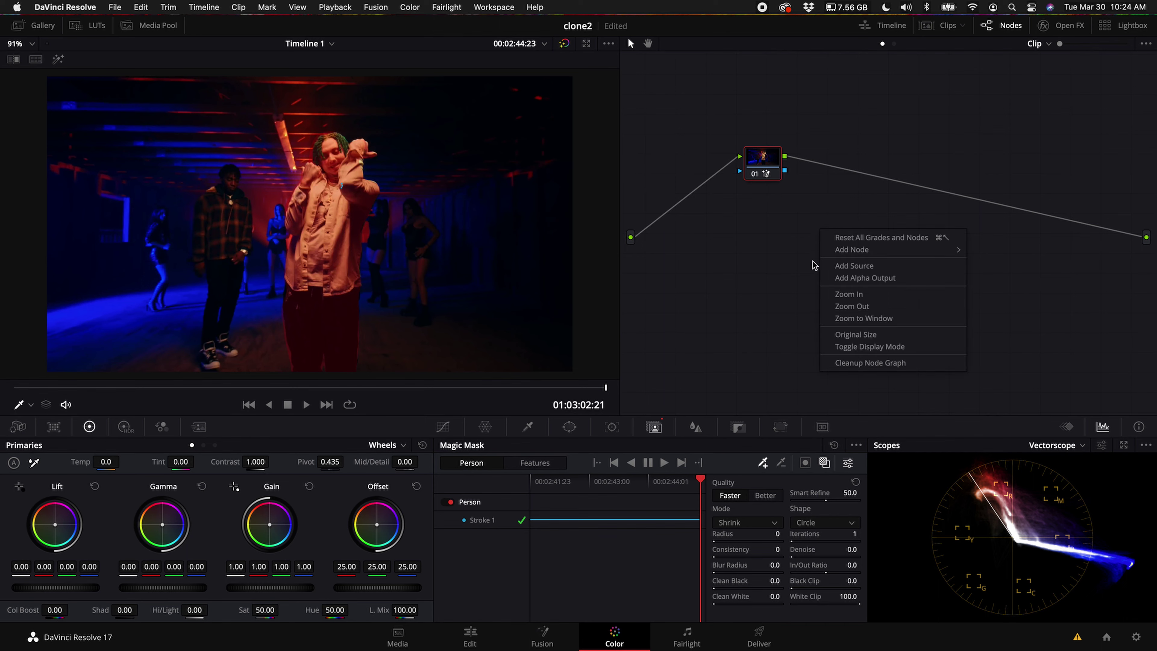
pyautogui.click(883, 279)
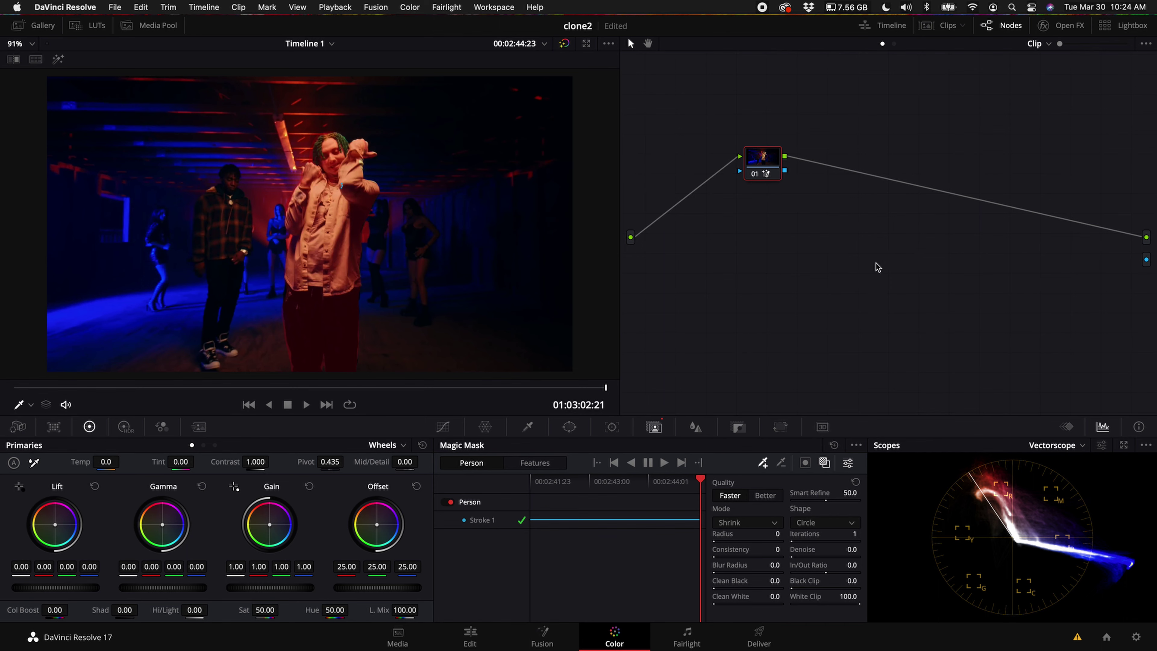
pyautogui.moveTo(794, 168); pyautogui.dragTo(1146, 260)
pyautogui.click(471, 640)
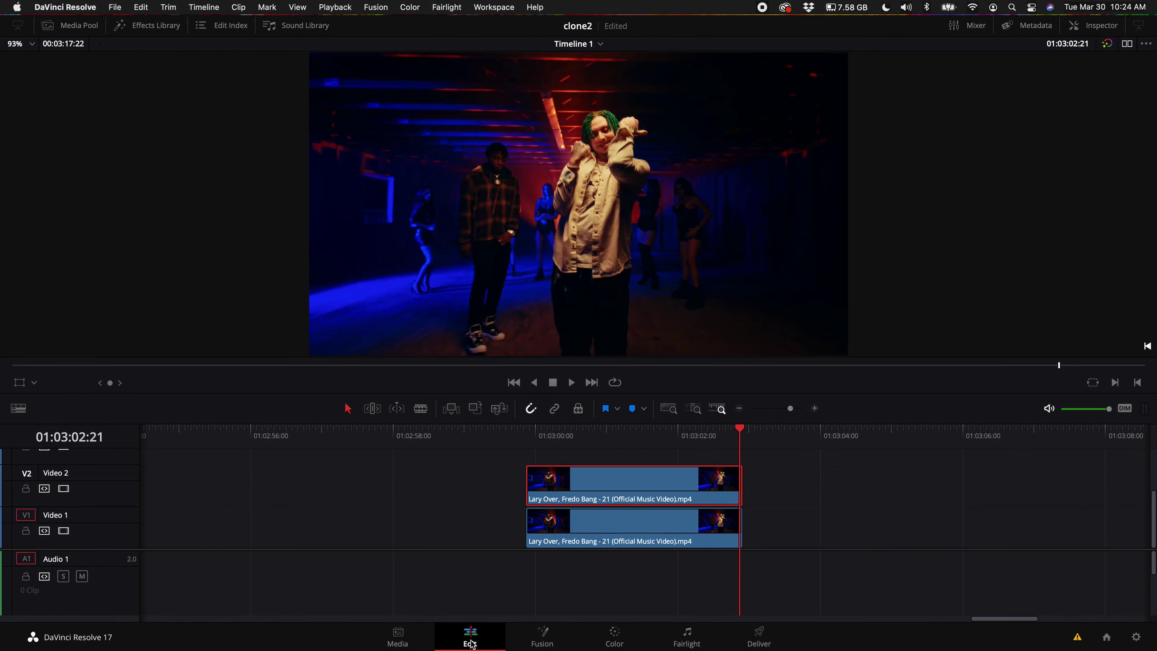
# Step: Render In Place the masked Video 2 clip as QuickTime H.264, saving into CacheClip
pyautogui.rightClick(619, 484)
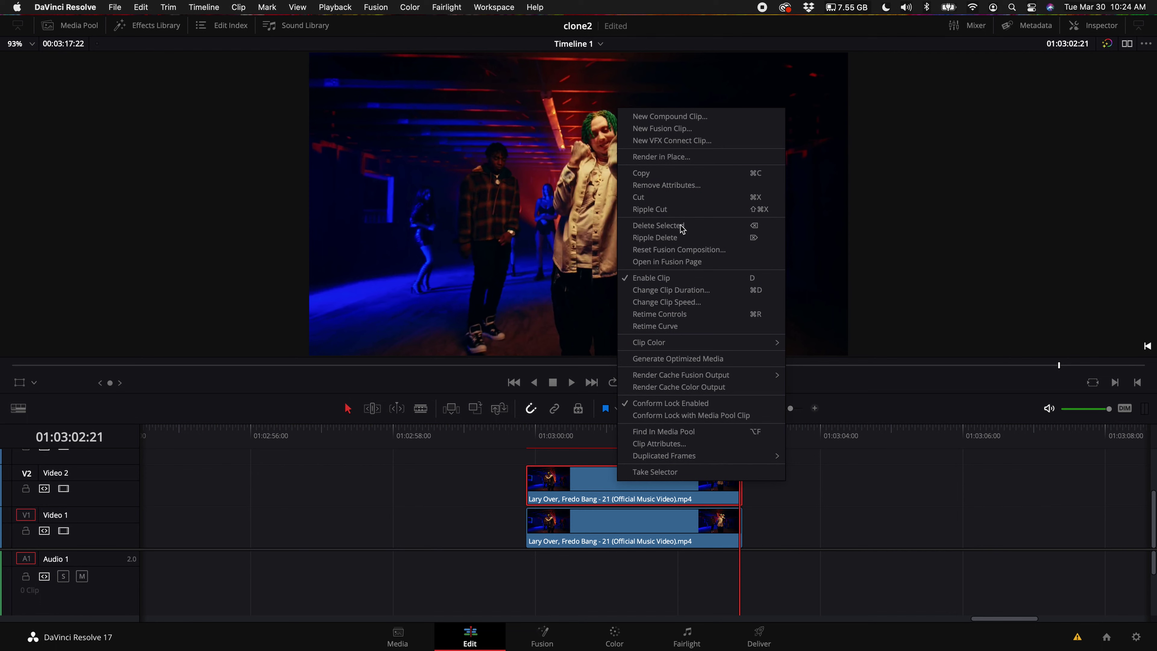
pyautogui.click(672, 157)
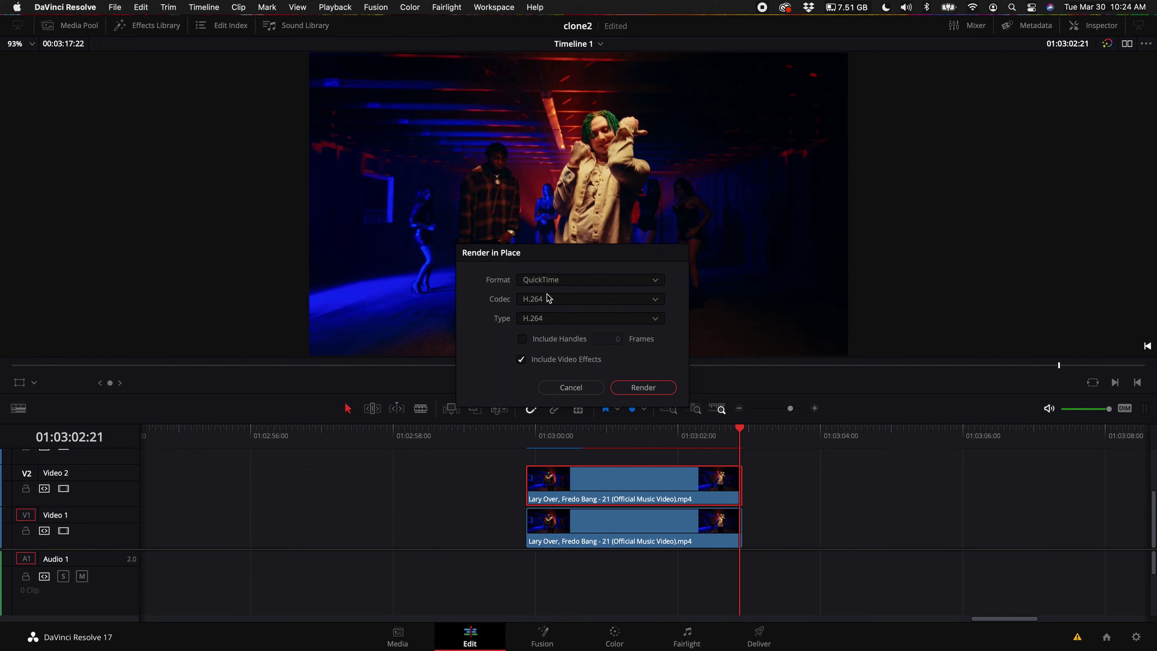
pyautogui.click(646, 389)
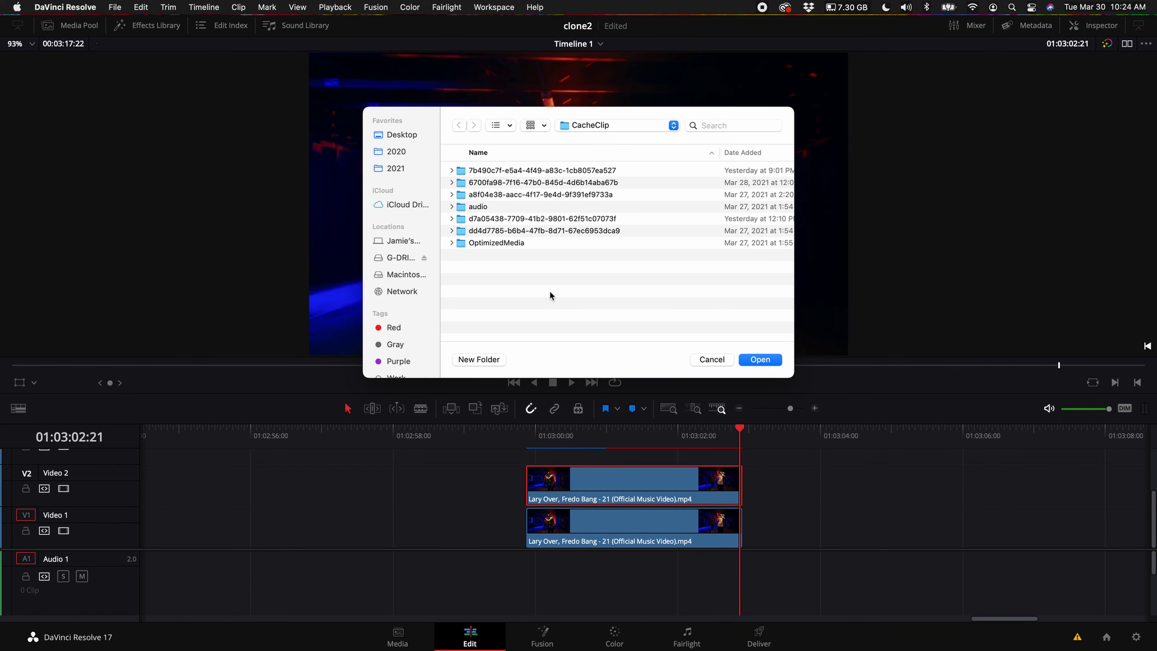
pyautogui.click(760, 359)
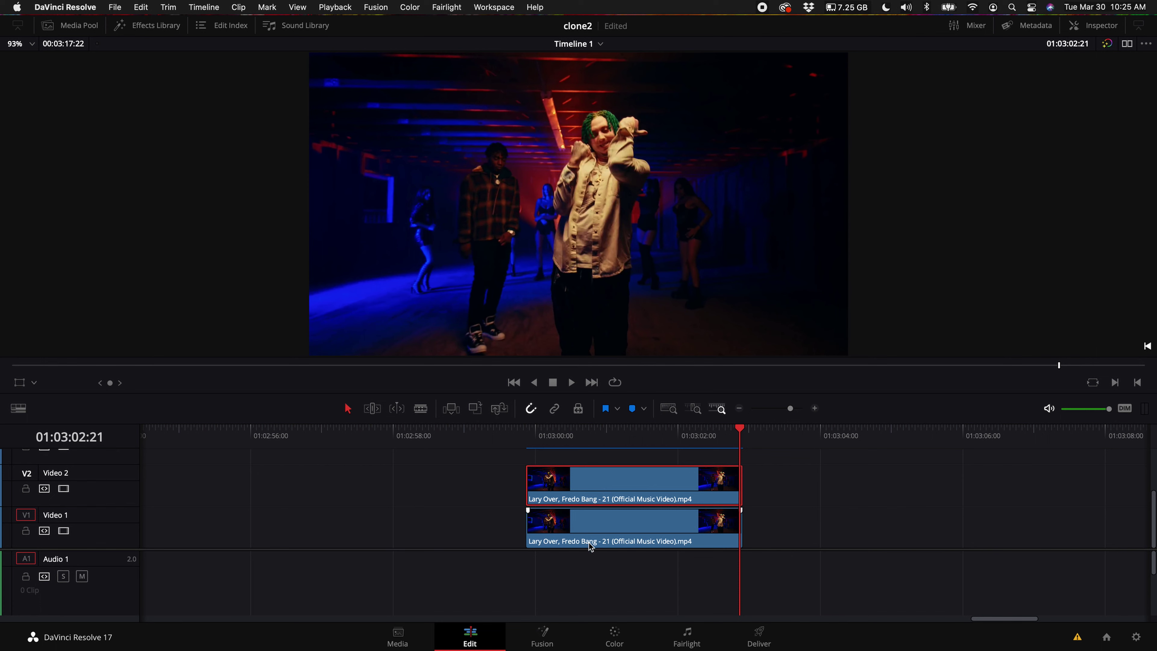
pyautogui.click(597, 529)
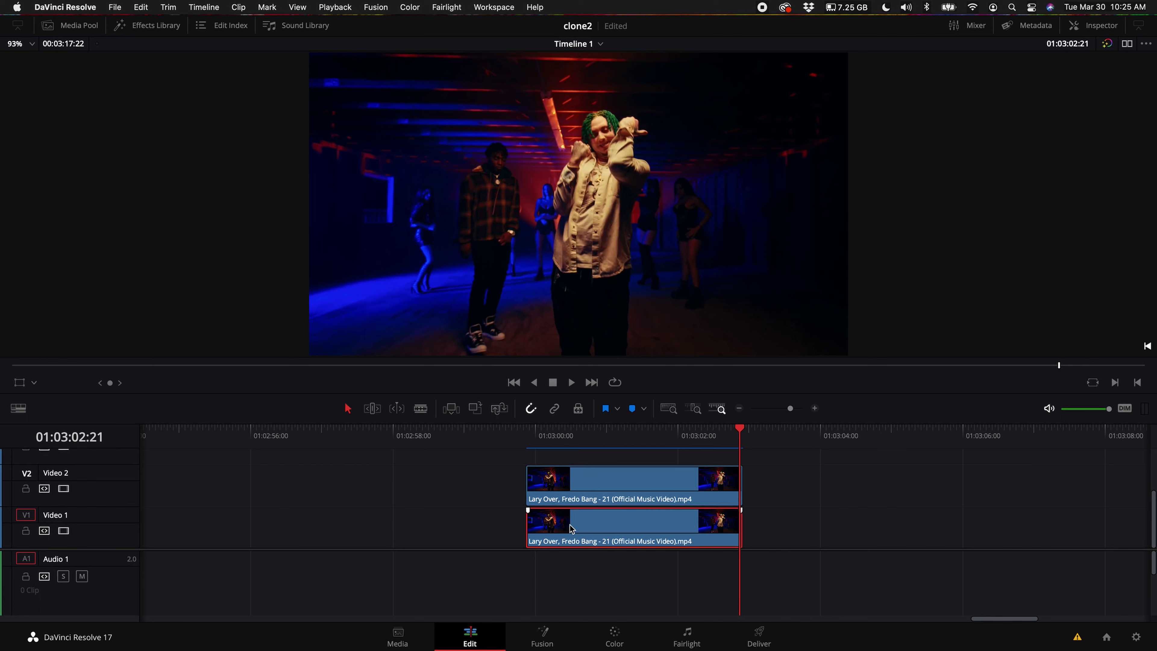
# Step: Blade the Video 1 clip at about 01:03:00:14 and again at 01:03:01:21
pyautogui.press('b')
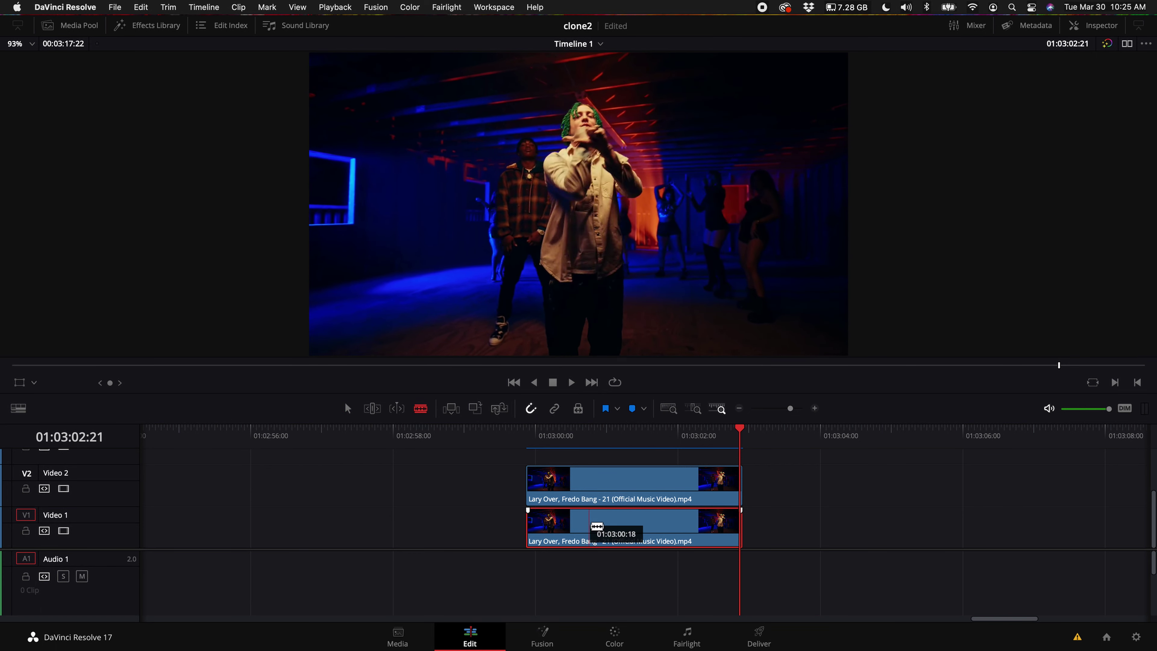
pyautogui.click(576, 526)
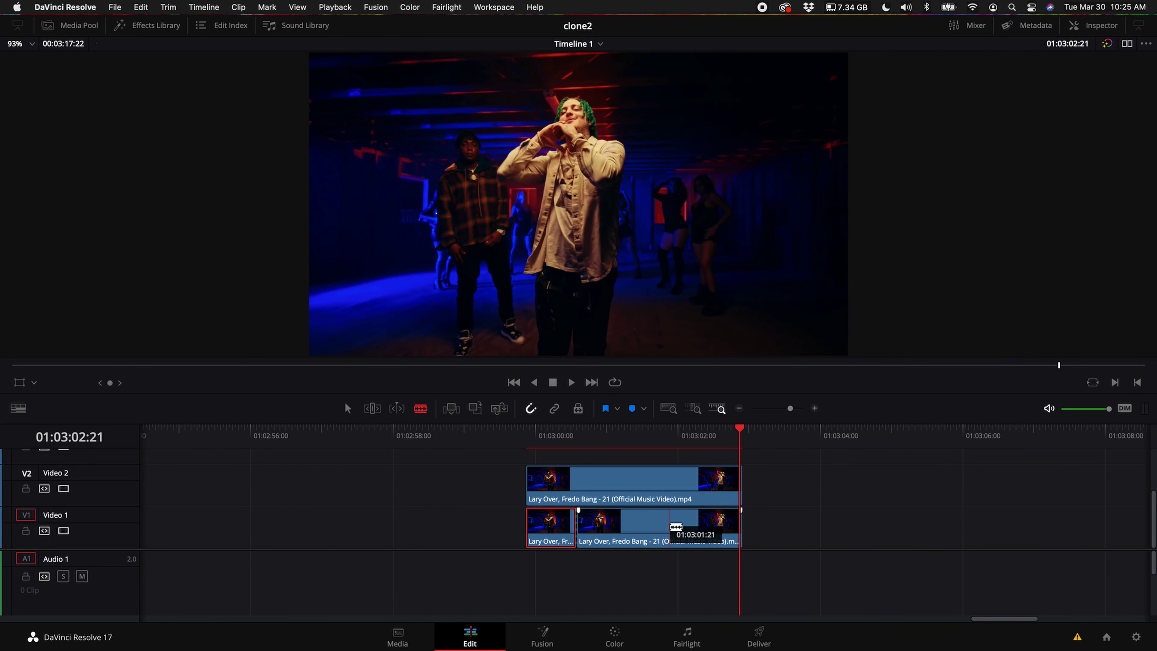
pyautogui.click(669, 526)
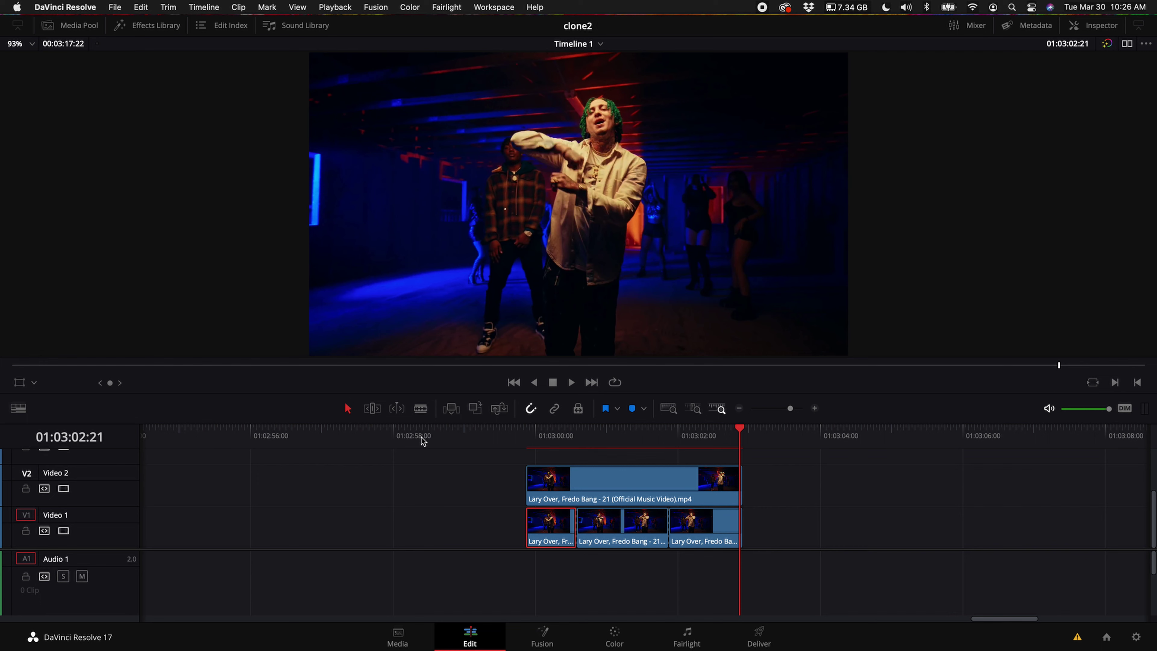
pyautogui.click(151, 25)
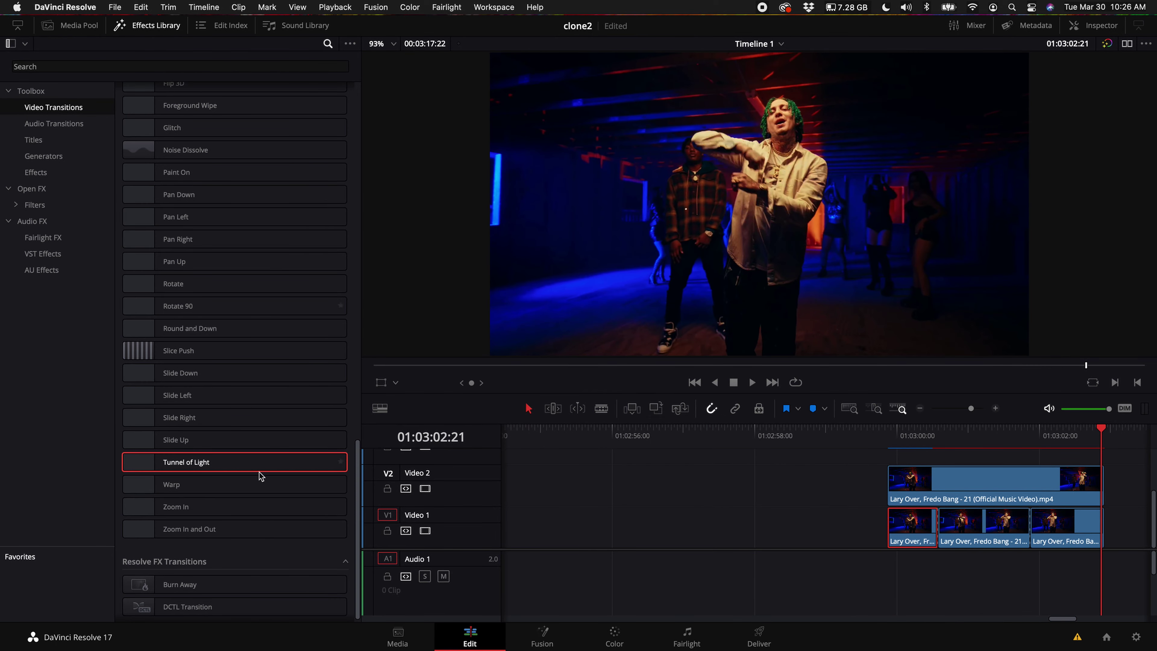
# Step: Add Pan Left and Drop Warp transitions at the Video 1 cuts and lengthen both
pyautogui.scroll(10, 259, 476)
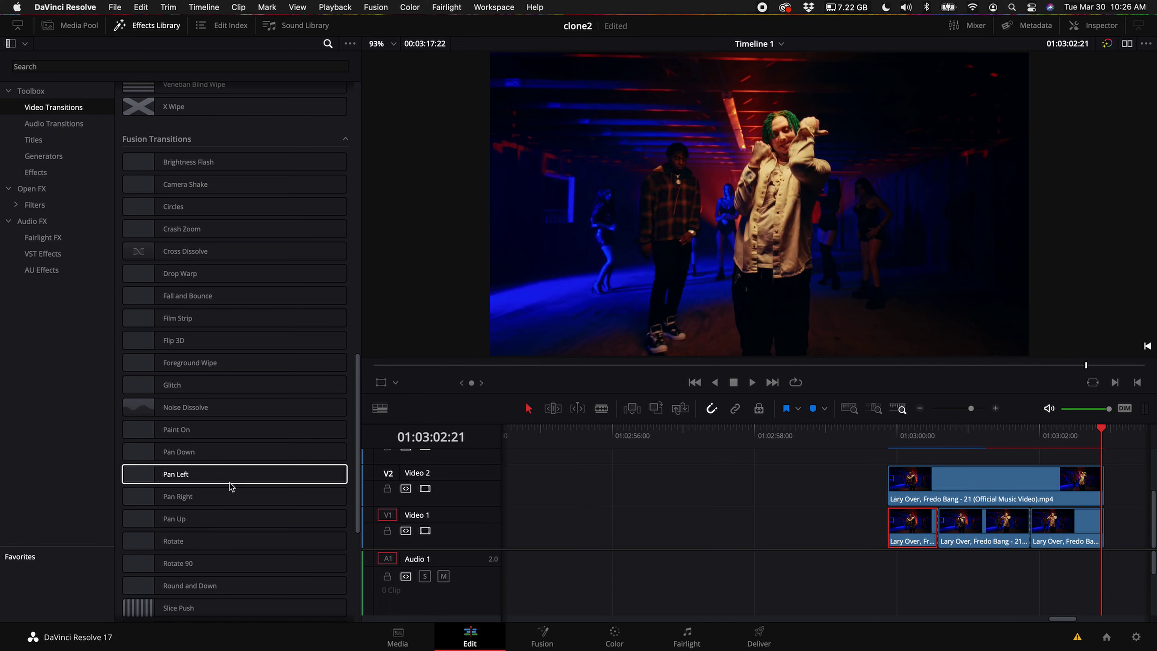
pyautogui.moveTo(181, 478); pyautogui.dragTo(930, 524)
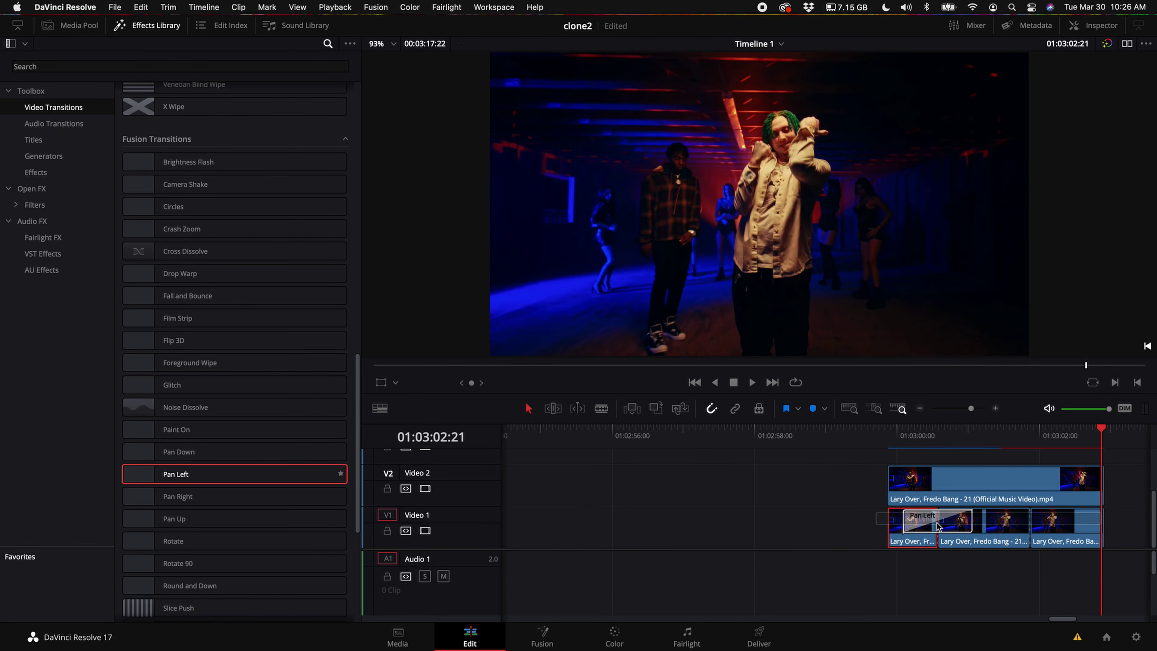
pyautogui.hscroll(3, 937, 527)
pyautogui.hscroll(5, 936, 527)
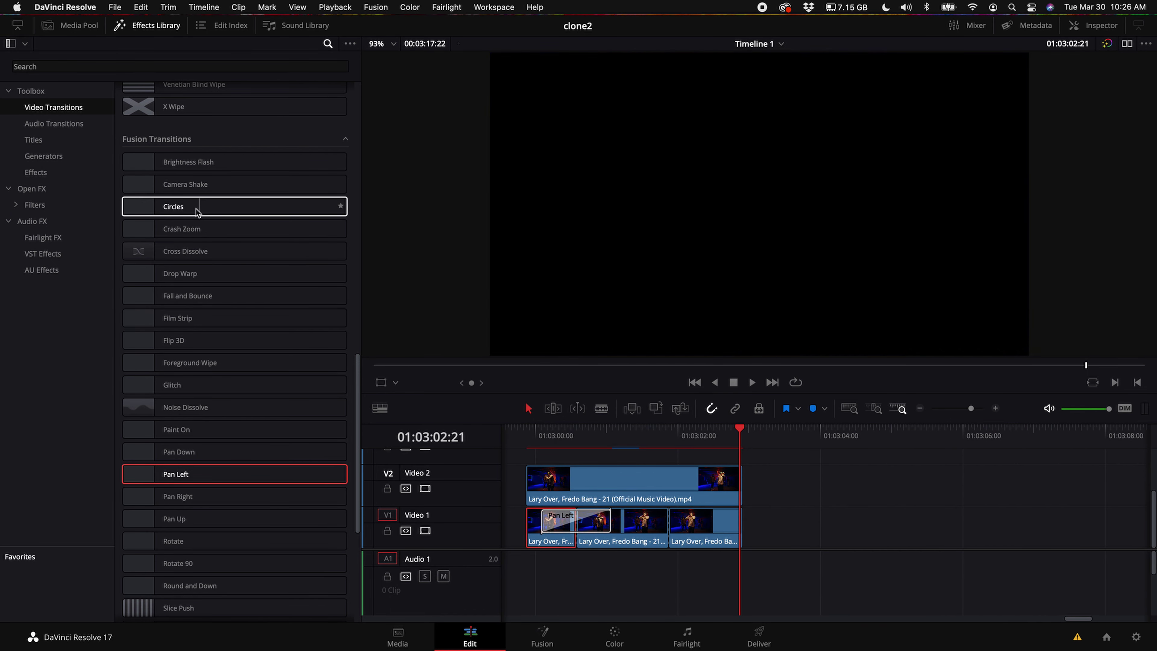
pyautogui.moveTo(179, 276); pyautogui.dragTo(671, 535)
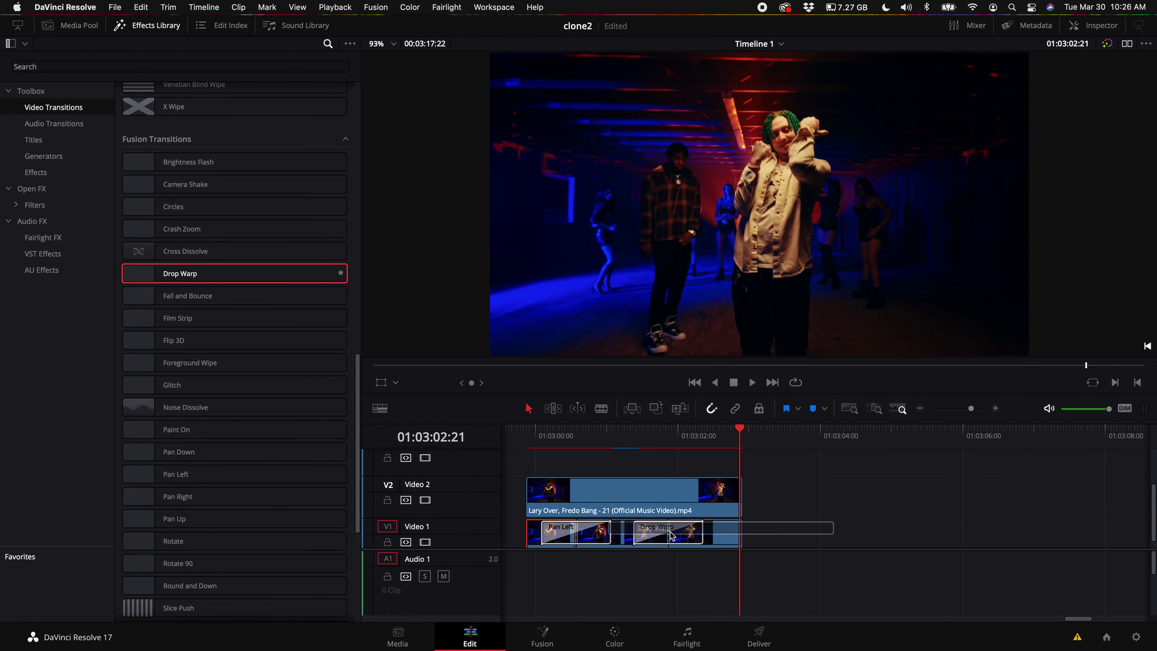
pyautogui.scroll(-1, 667, 537)
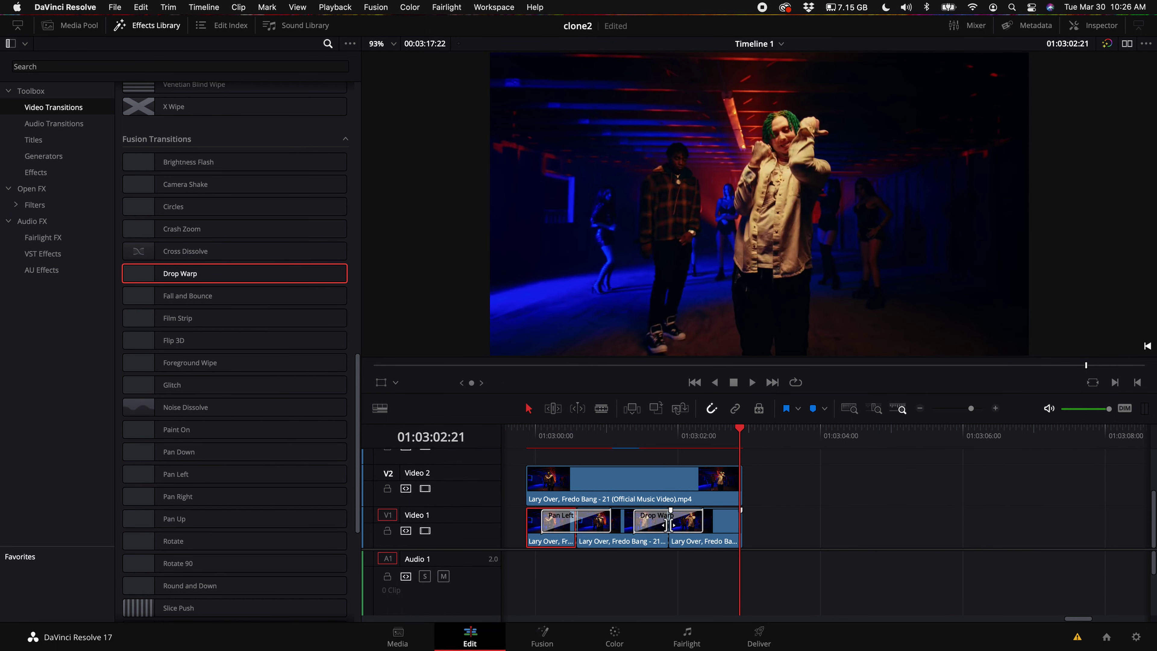
pyautogui.moveTo(611, 524); pyautogui.dragTo(625, 524)
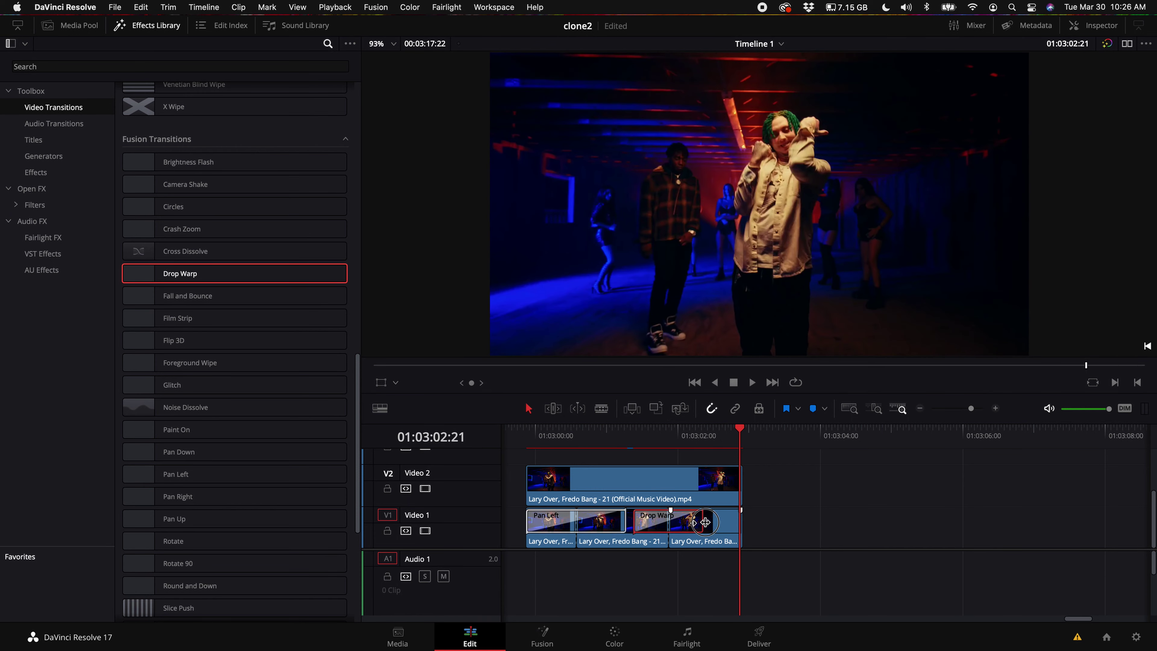
pyautogui.moveTo(703, 524); pyautogui.dragTo(709, 524)
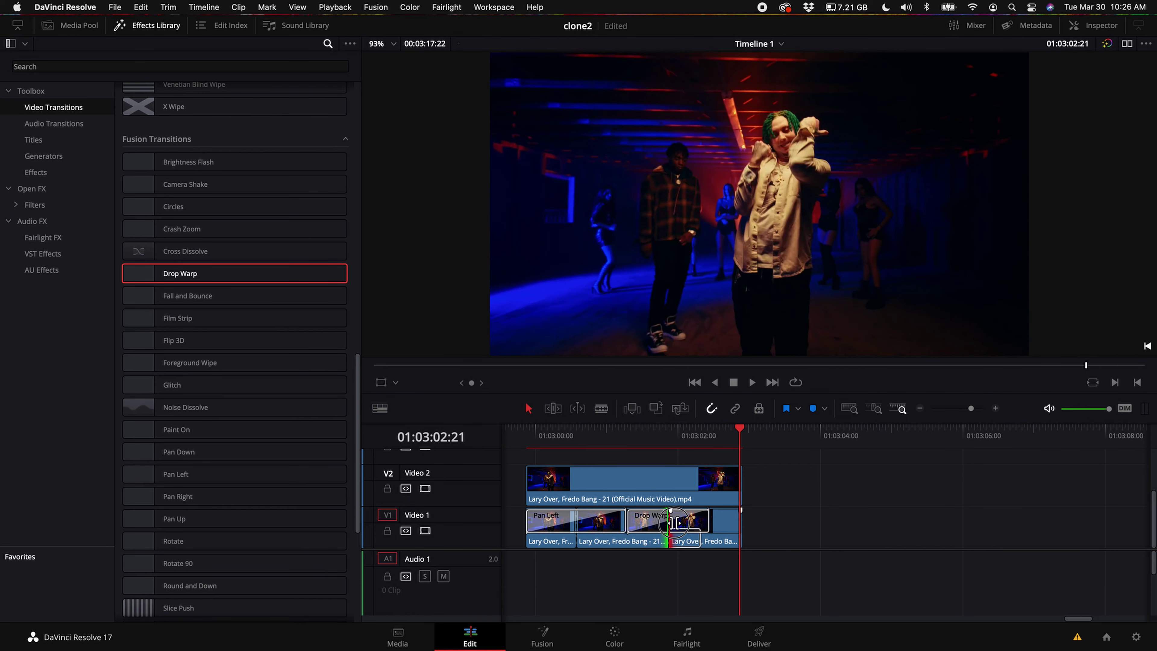
pyautogui.press('super+z')
pyautogui.press('super+z')
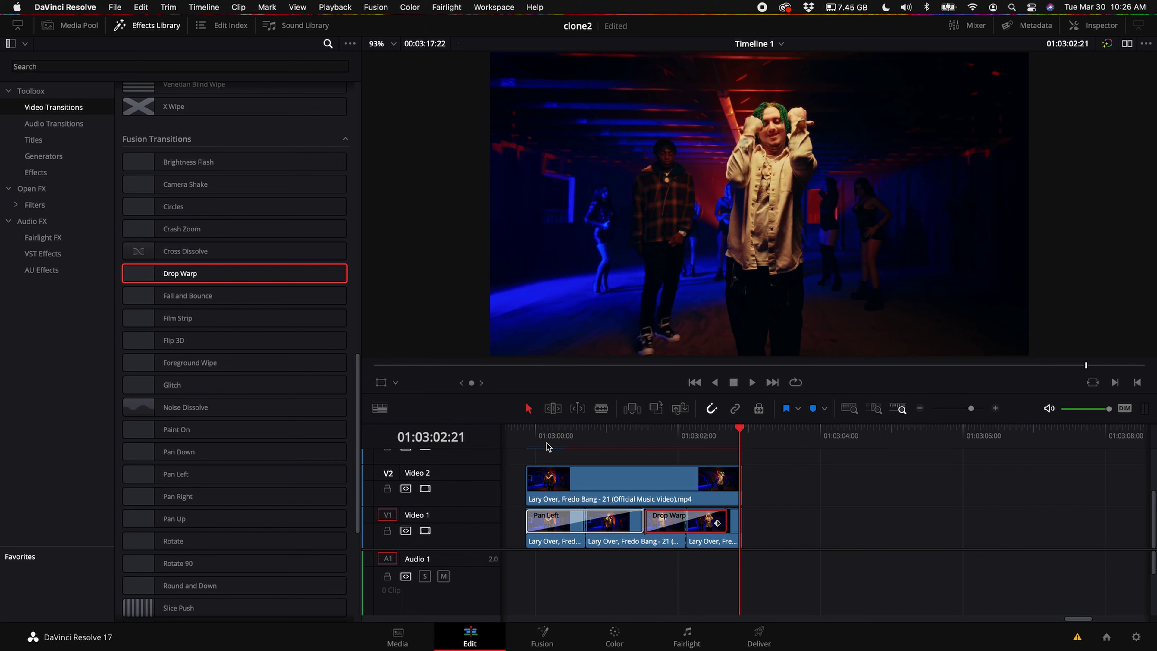
# Step: Hide the Effects Library and play the cloned shot from its start
pyautogui.click(147, 25)
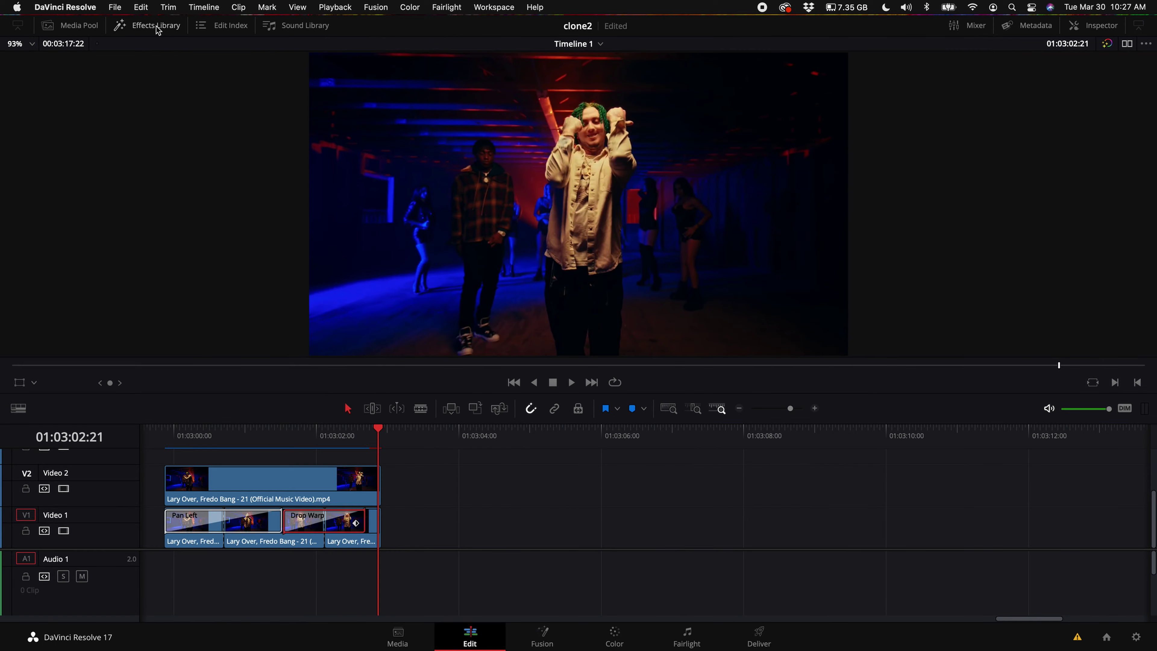
pyautogui.hscroll(-5, 449, 514)
pyautogui.scroll(2, 524, 502)
pyautogui.click(622, 437)
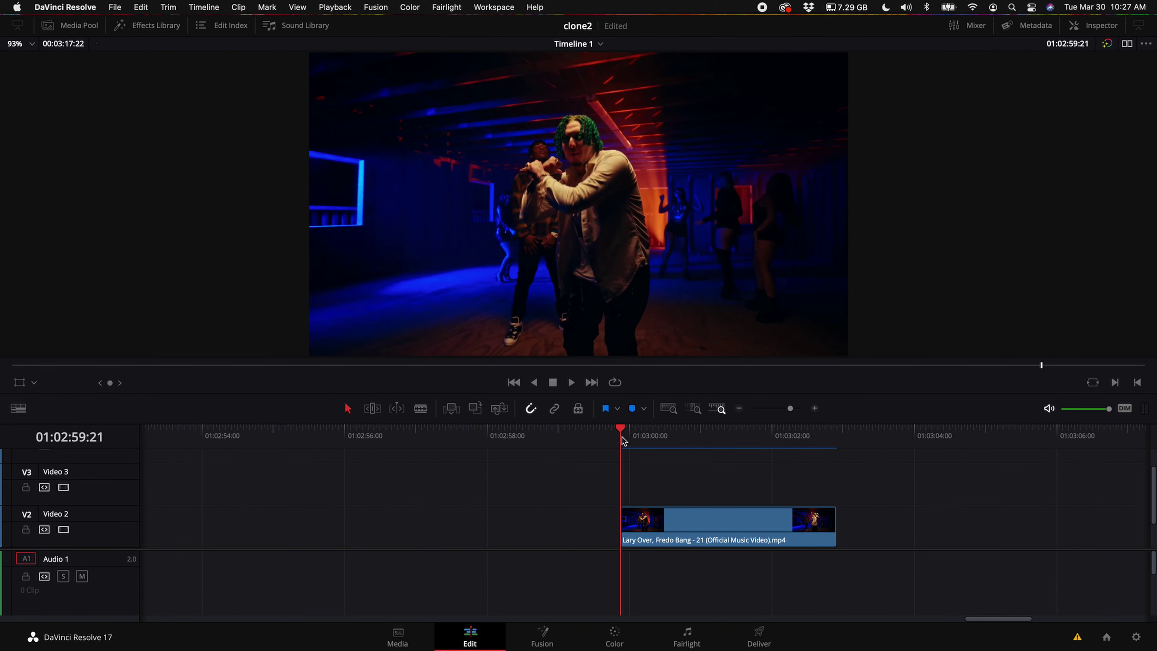
pyautogui.press('space')
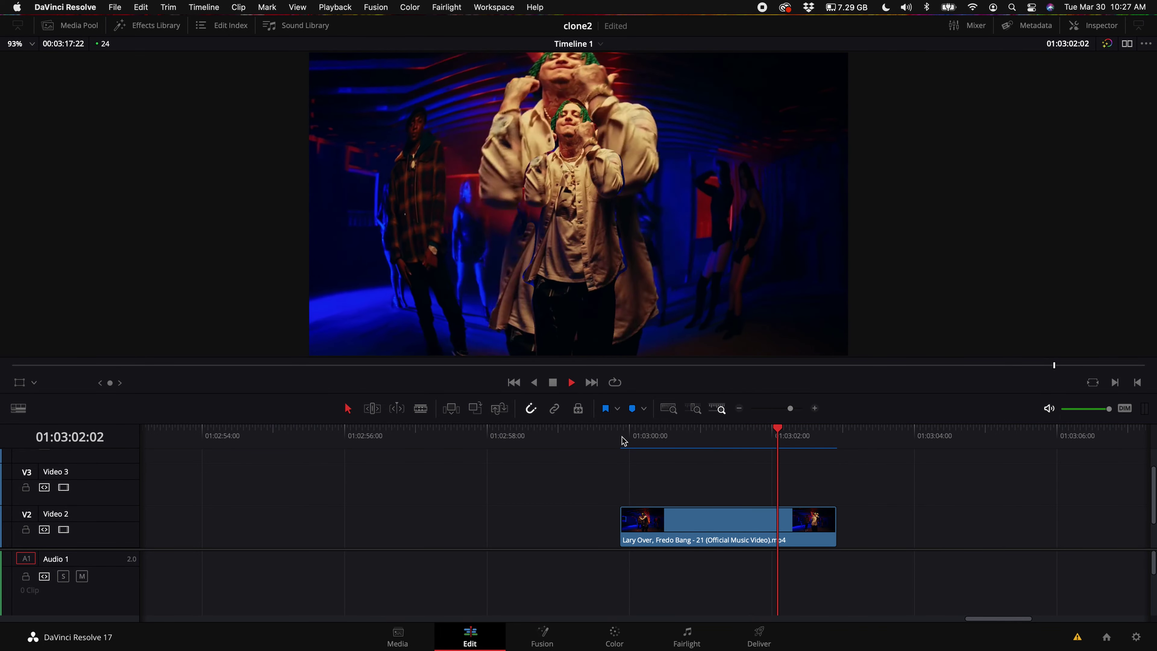
# Step: Stop playback and move the masked music-video clip from Video 2 up to Video 3
pyautogui.press('space')
pyautogui.moveTo(657, 394); pyautogui.dragTo(657, 323)
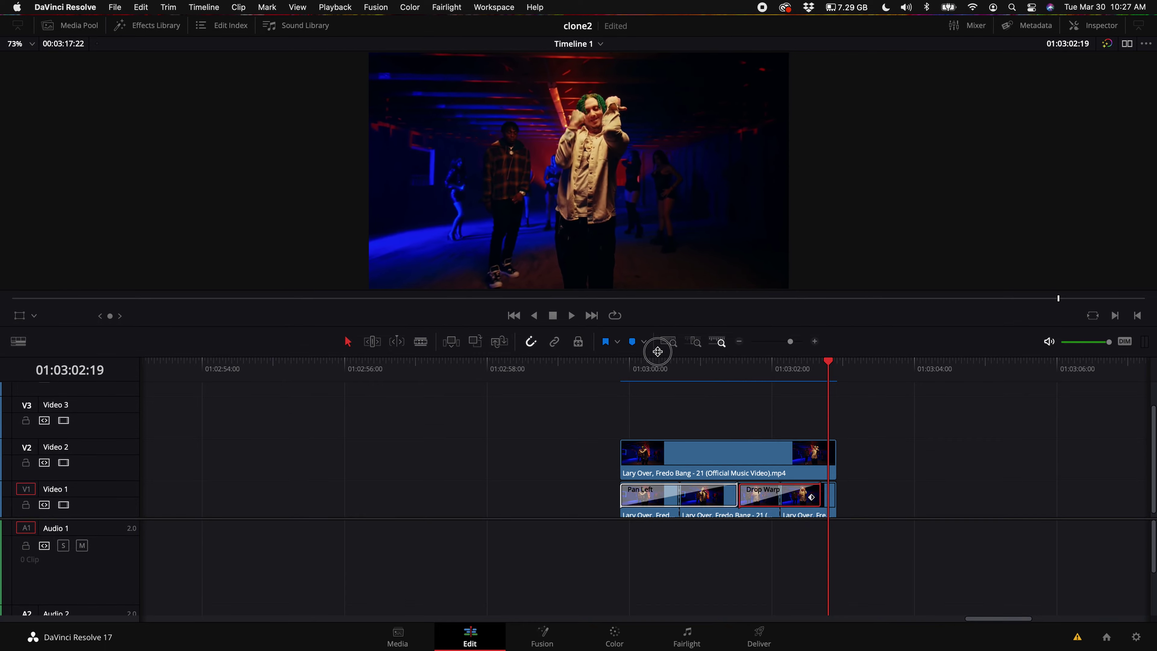
pyautogui.hscroll(5, 564, 439)
pyautogui.click(559, 453)
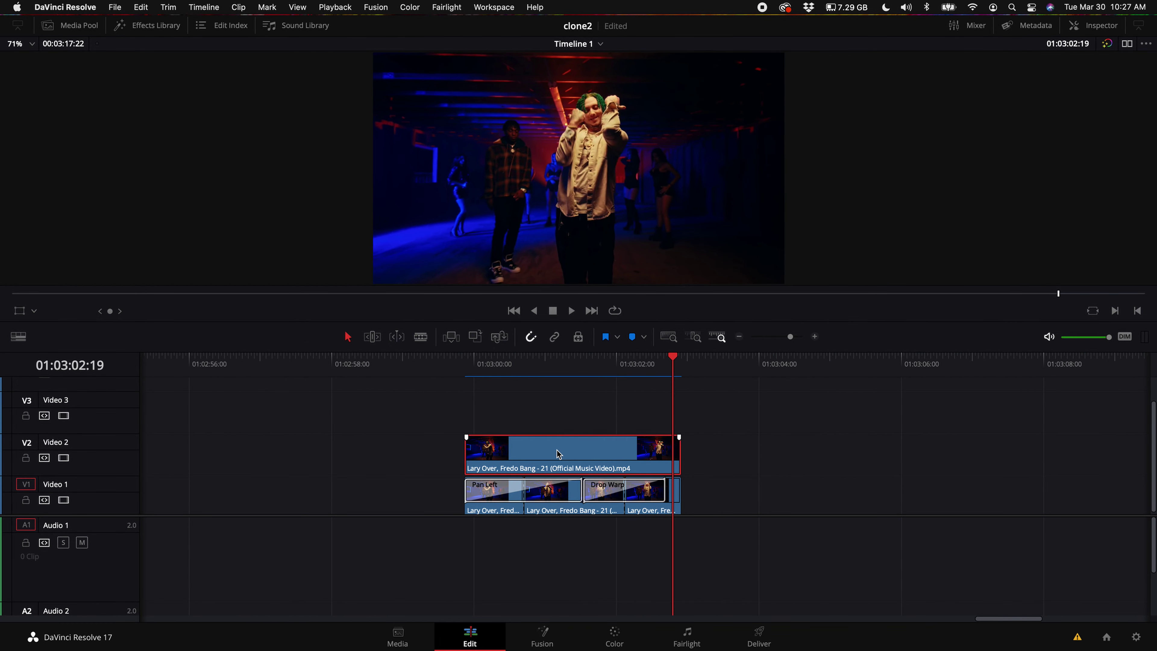
pyautogui.moveTo(562, 436); pyautogui.dragTo(562, 395)
# Step: Put Fireworks - 315.mp4 on Video 2 and slide it left to start under the subject clip
pyautogui.click(739, 337)
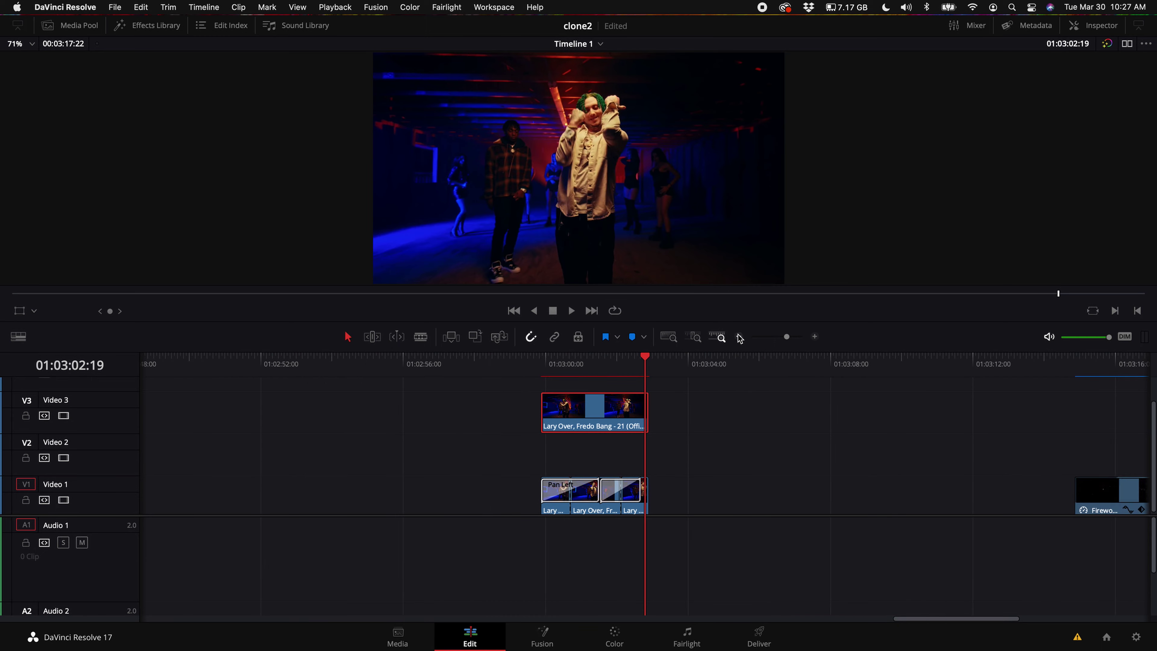
pyautogui.click(1112, 497)
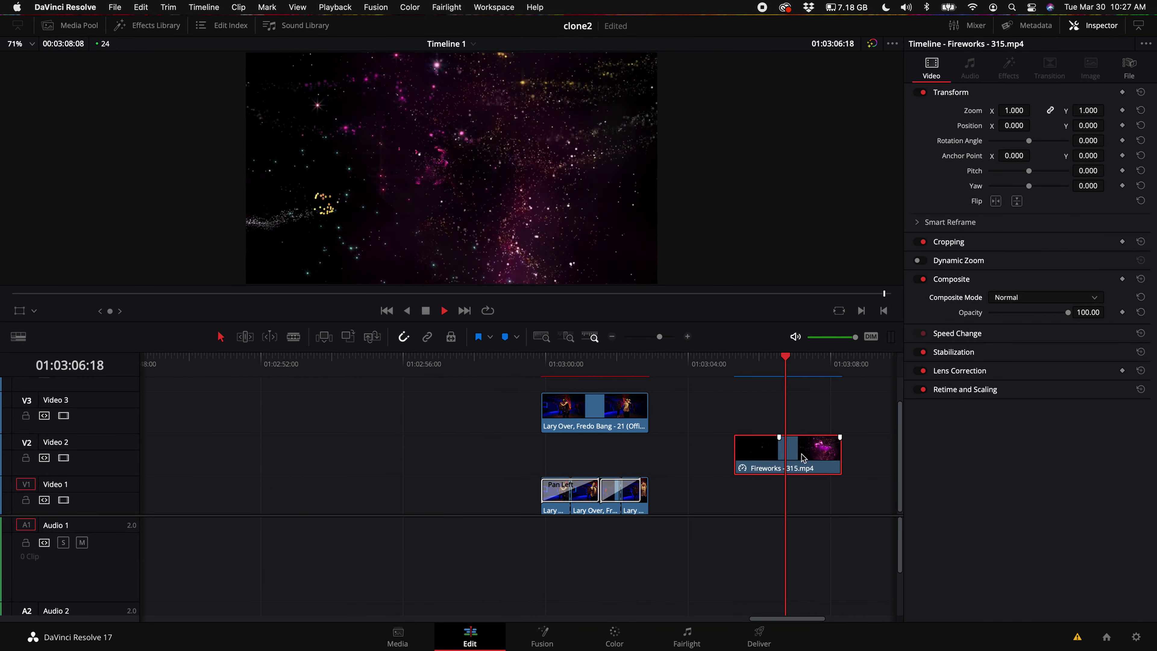
pyautogui.click(771, 373)
pyautogui.moveTo(770, 373); pyautogui.dragTo(813, 455)
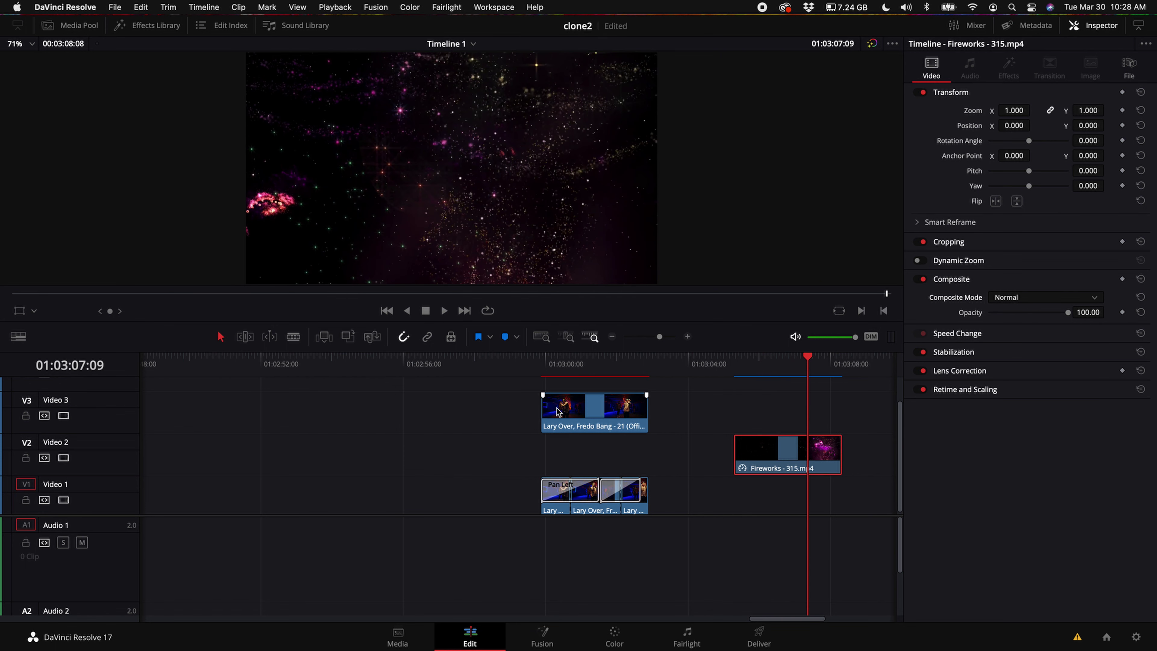
pyautogui.click(551, 374)
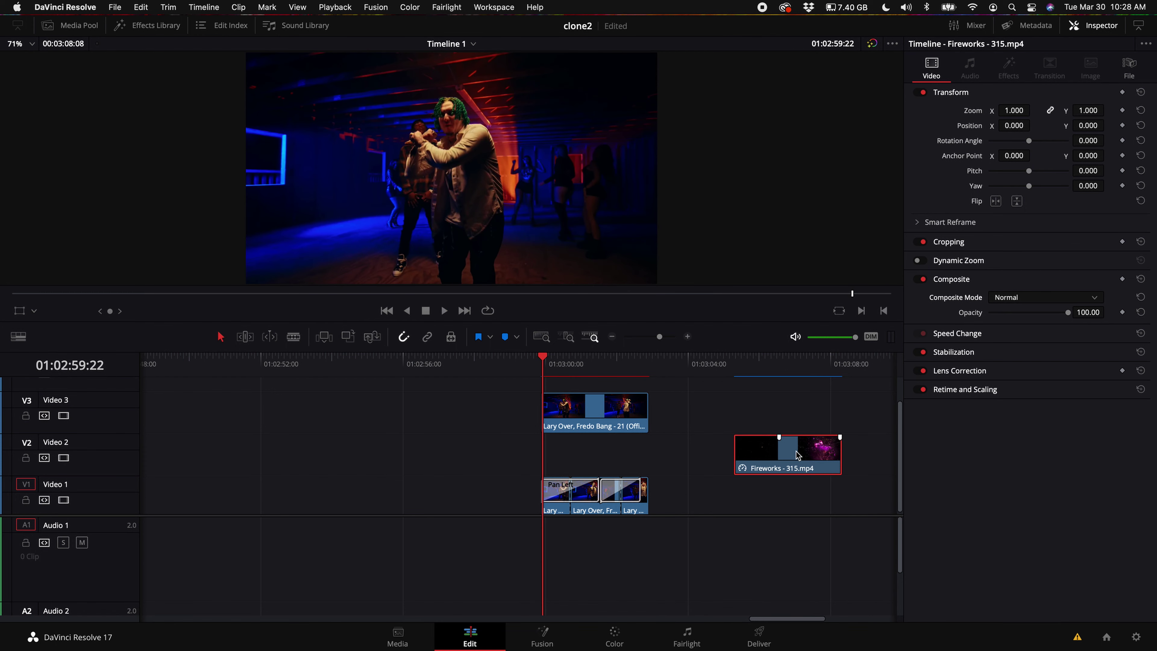
pyautogui.moveTo(775, 449); pyautogui.dragTo(585, 453)
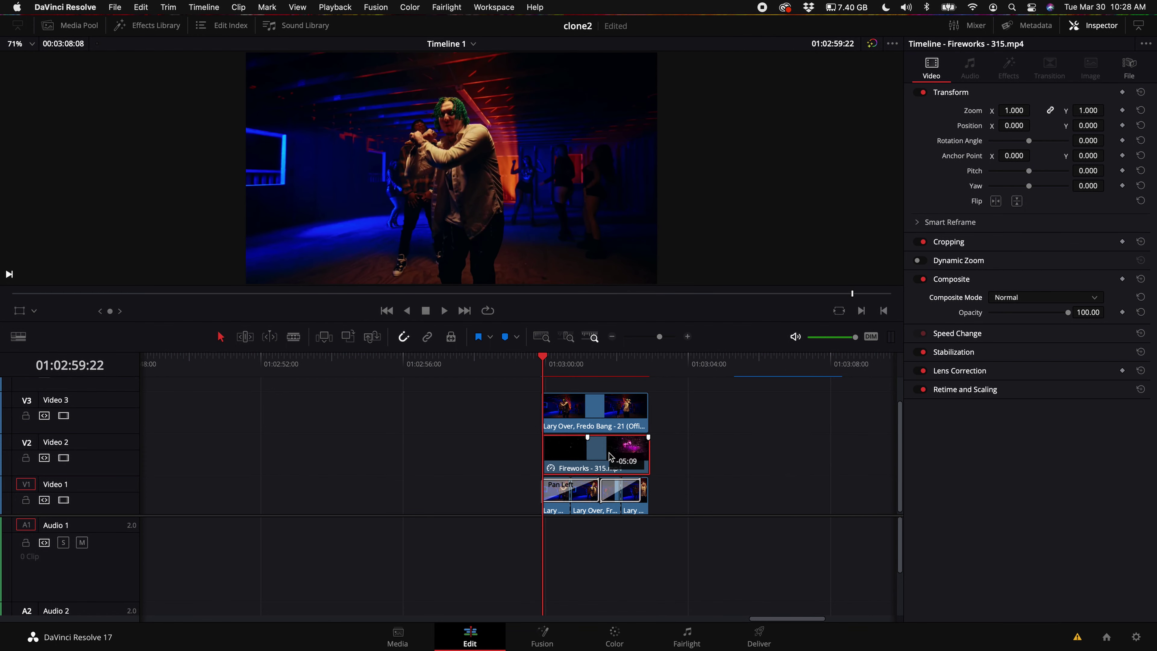
pyautogui.click(587, 362)
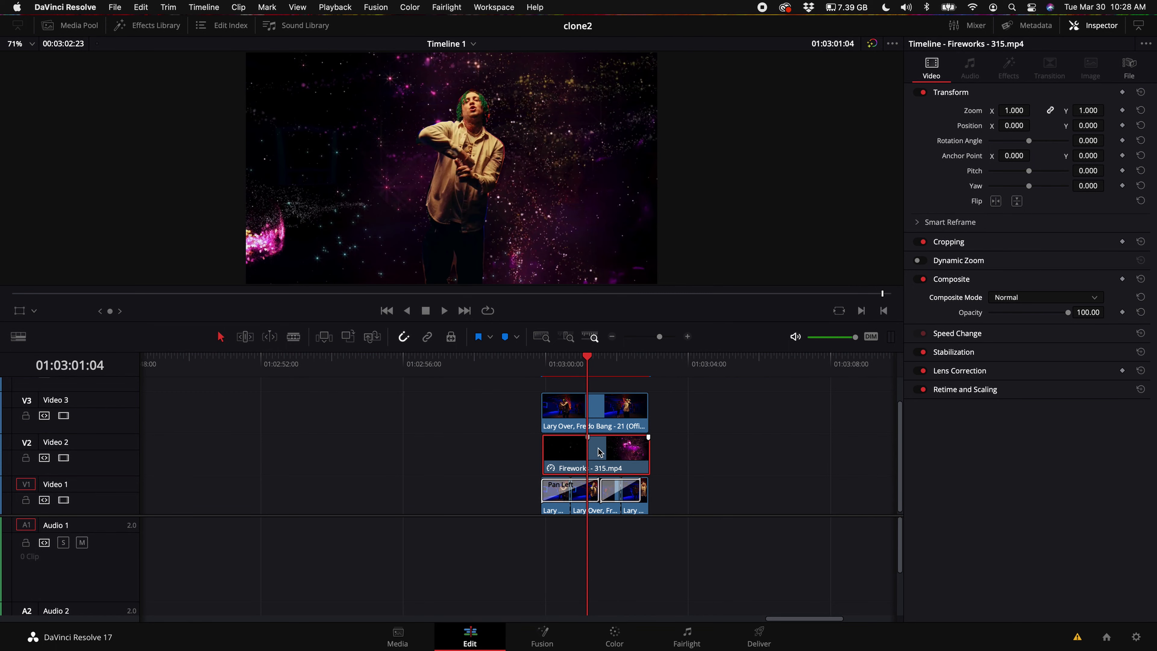
pyautogui.scroll(1, 456, 175)
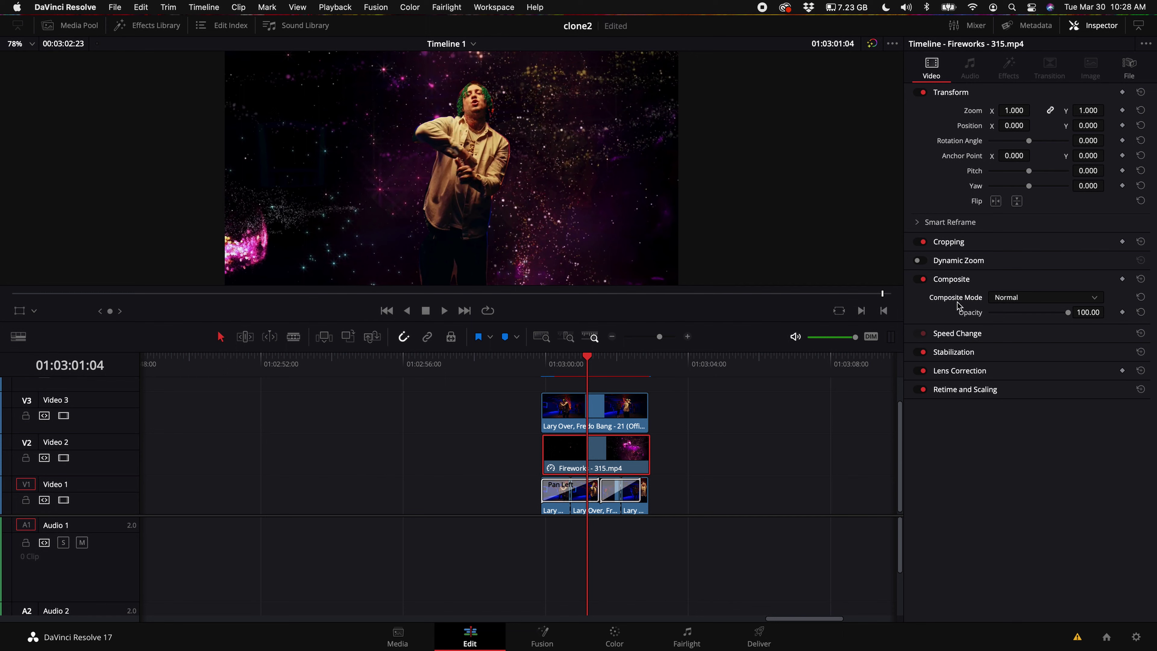
# Step: Set the Fireworks clip's composite mode to Screen
pyautogui.click(1020, 298)
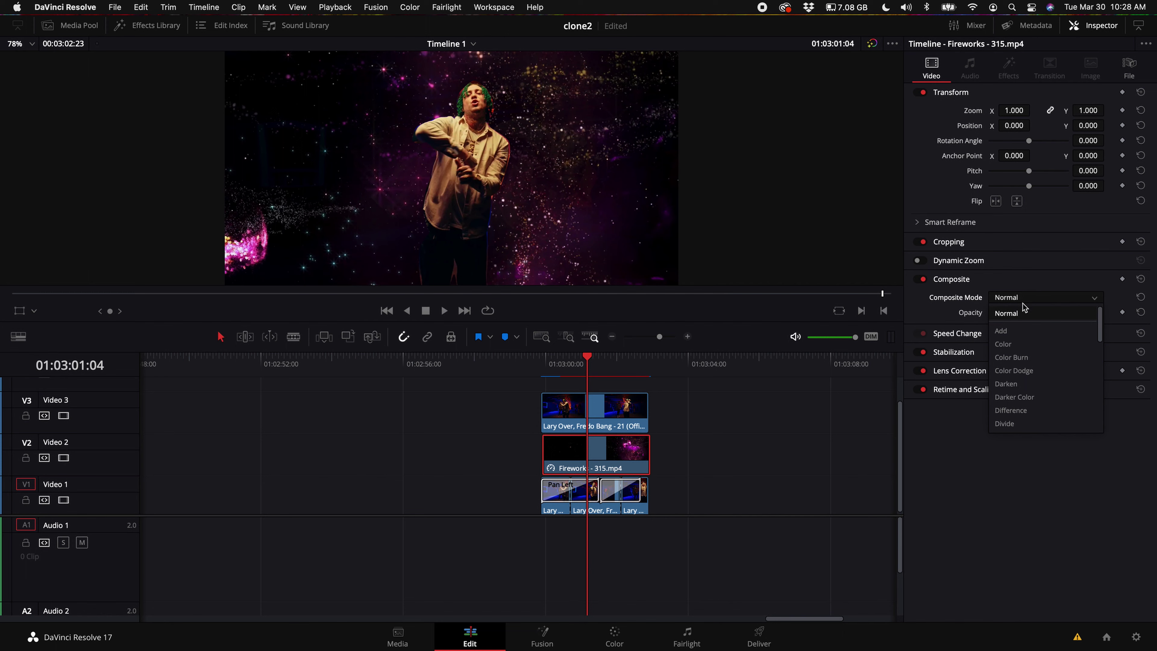
pyautogui.scroll(-5, 1024, 388)
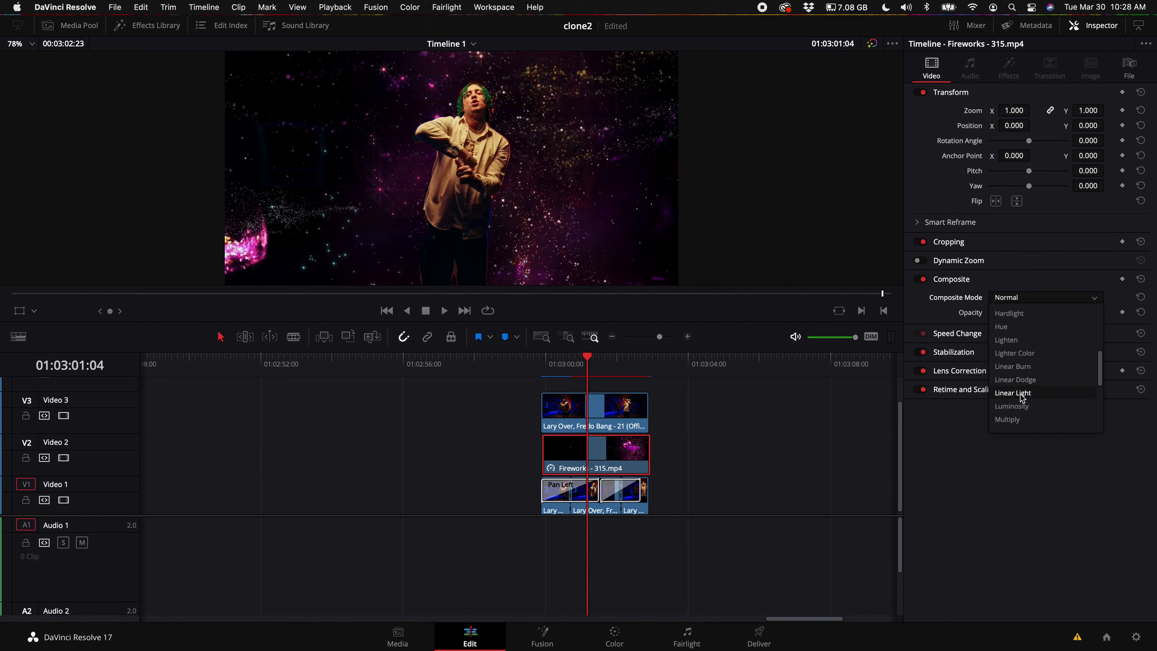
pyautogui.scroll(-4, 1023, 391)
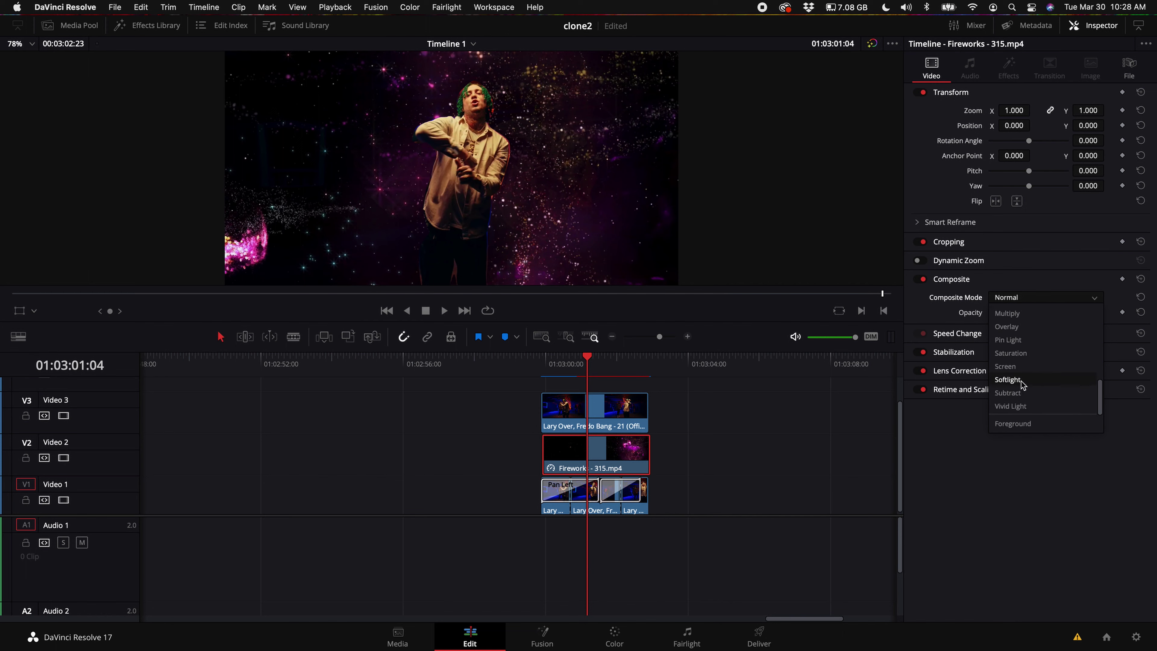
pyautogui.click(1007, 366)
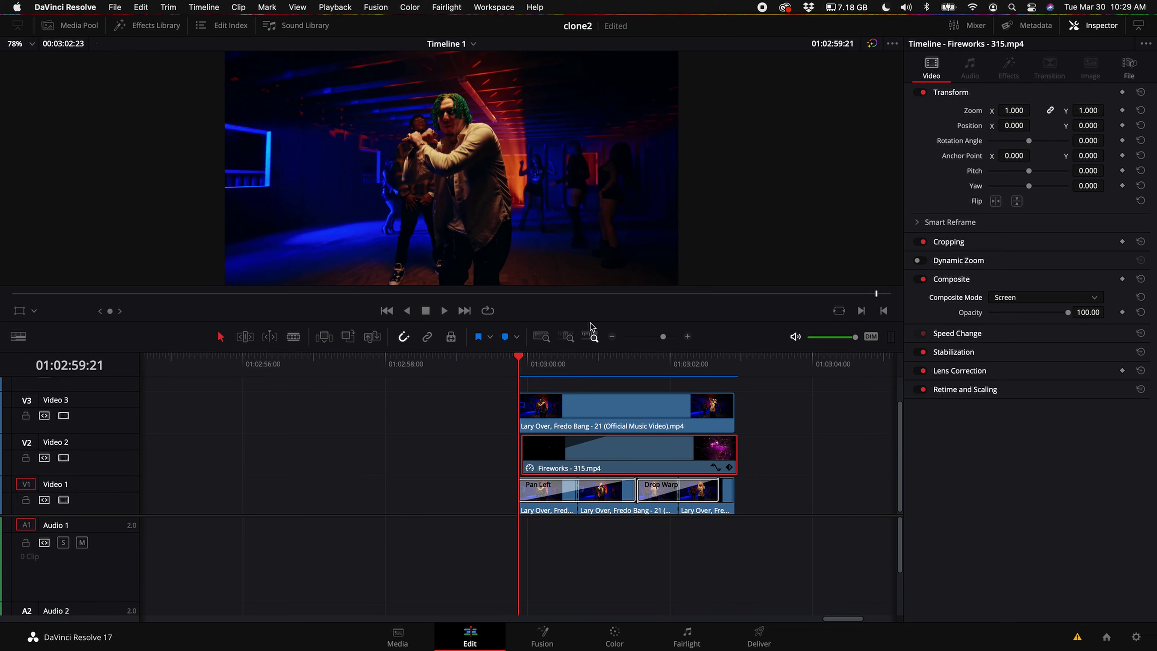
# Step: Enlarge the viewer and play the fireworks composite, ending at the shot's start
pyautogui.moveTo(590, 324); pyautogui.dragTo(593, 401)
pyautogui.press('space')
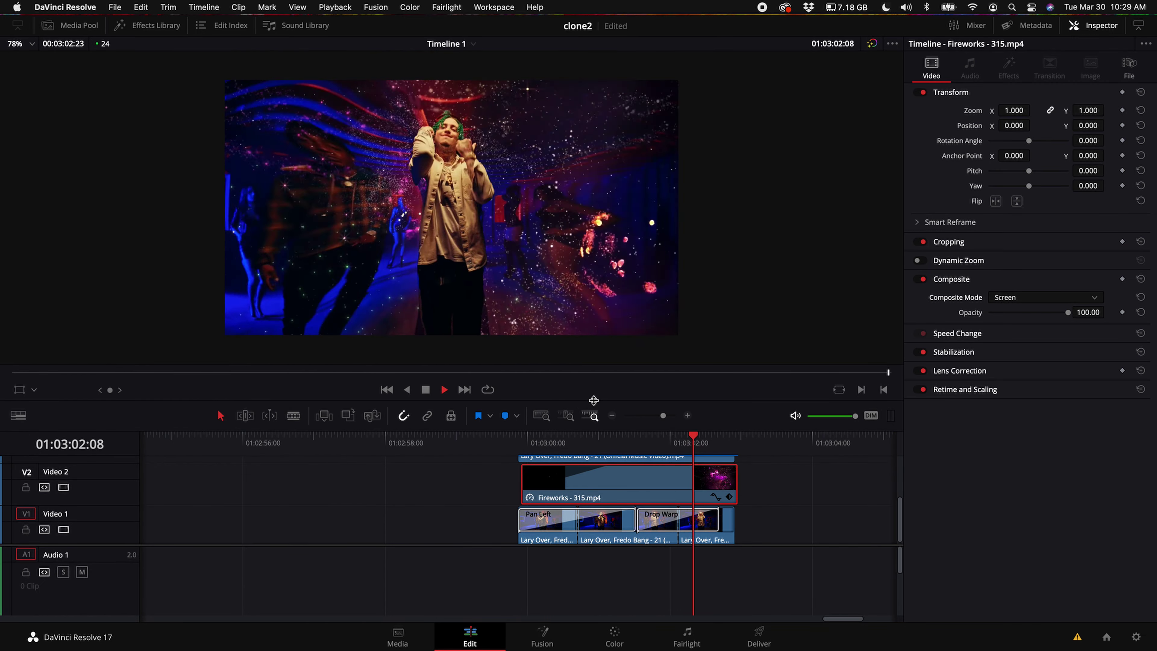
pyautogui.click(508, 437)
pyautogui.press('space')
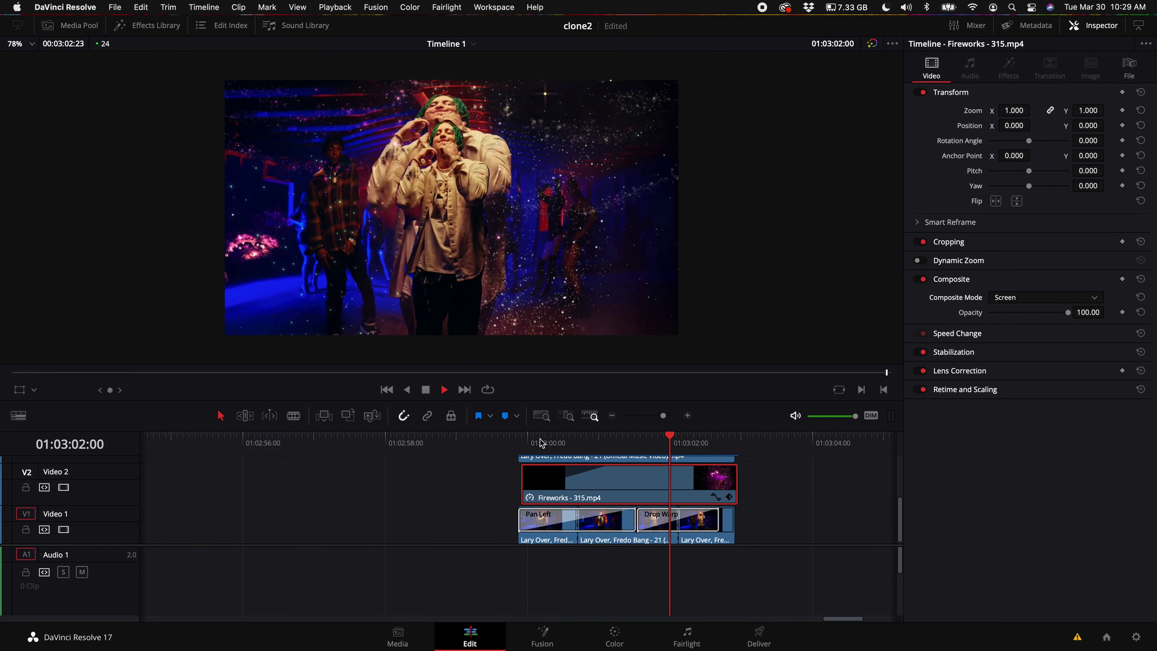
pyautogui.click(522, 440)
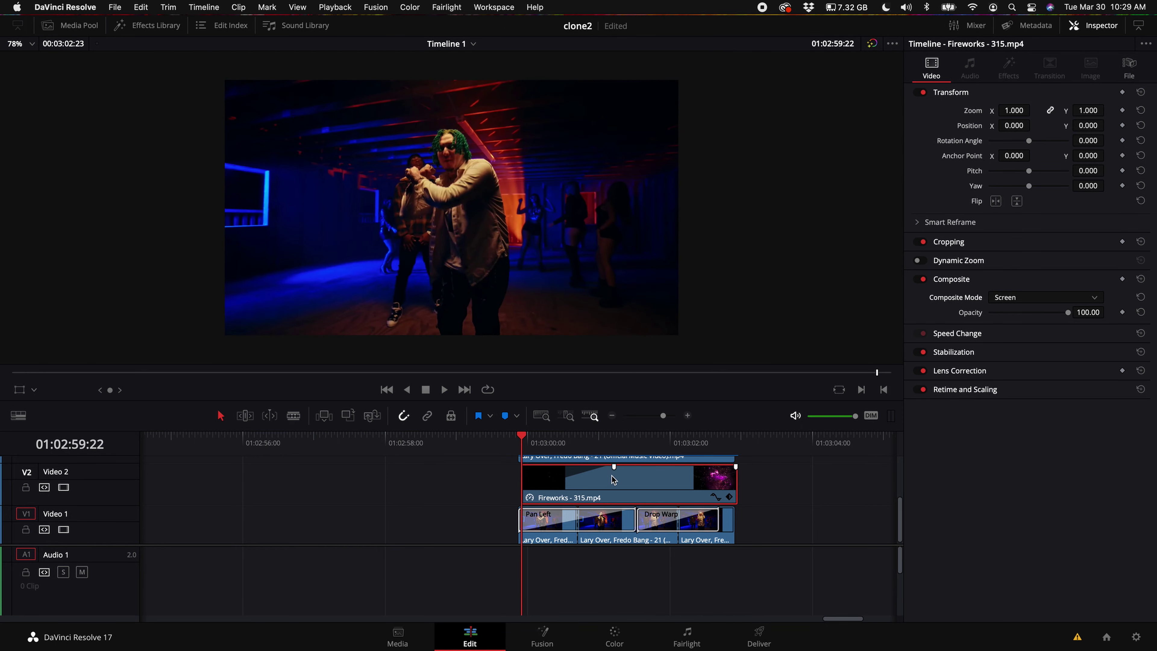
pyautogui.scroll(2, 612, 477)
pyautogui.scroll(1, 628, 506)
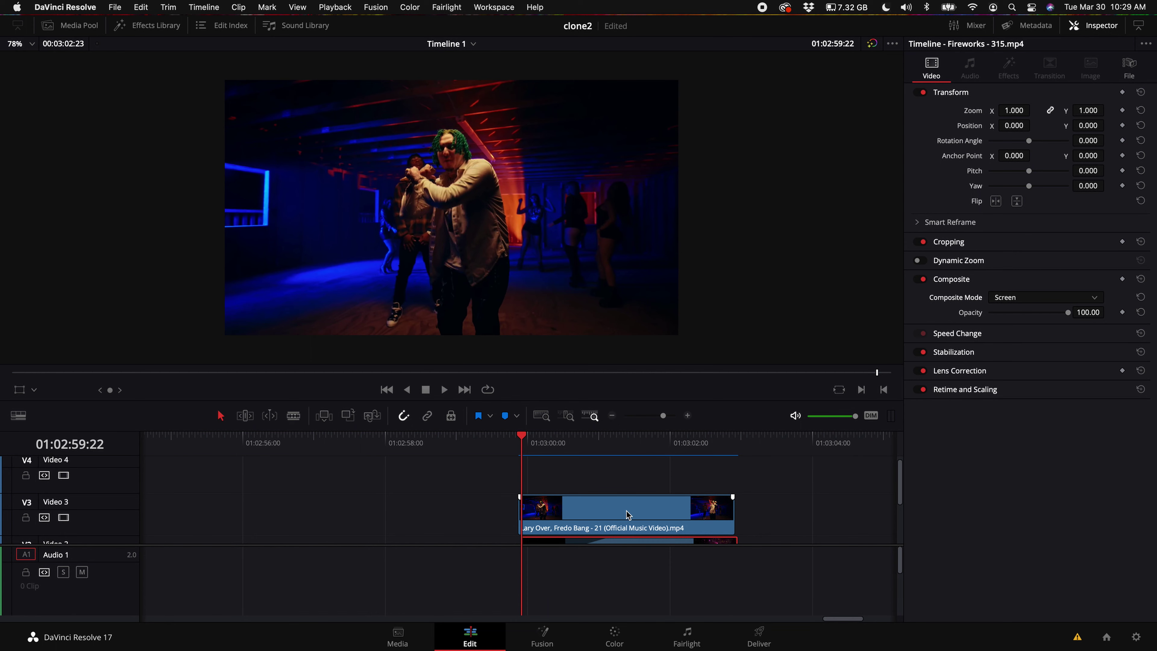
# Step: Copy the Video 3 music-video clip onto a new Video 4 track, show all tracks, and reselect V3
pyautogui.click(627, 514)
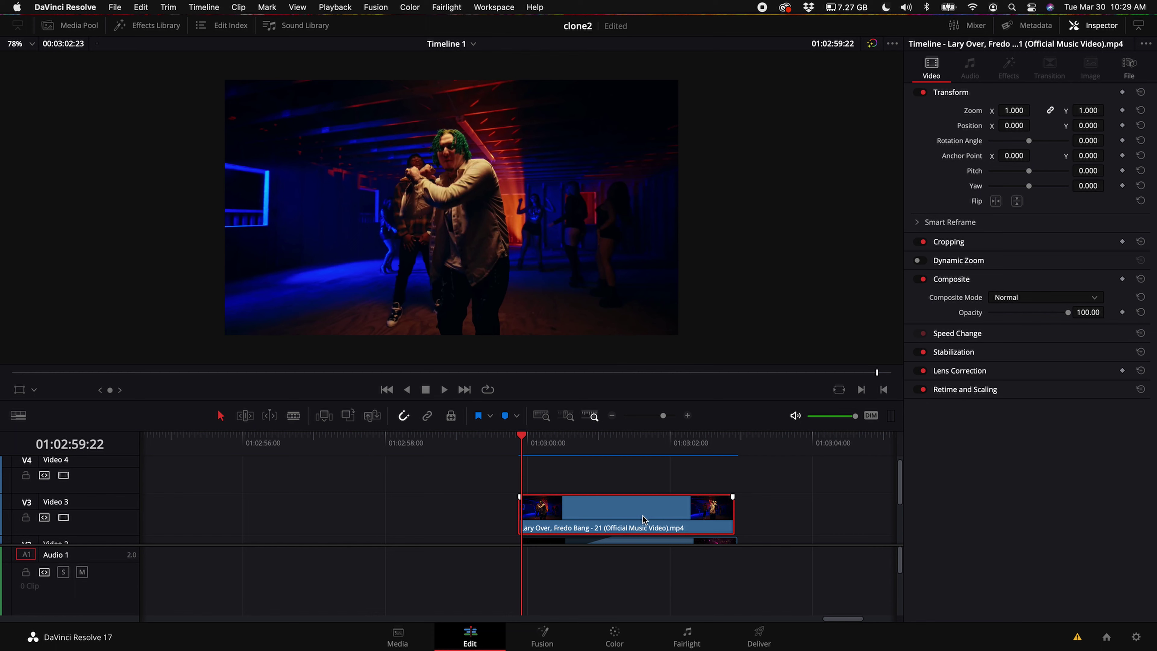
pyautogui.moveTo(645, 519); pyautogui.dragTo(645, 477)
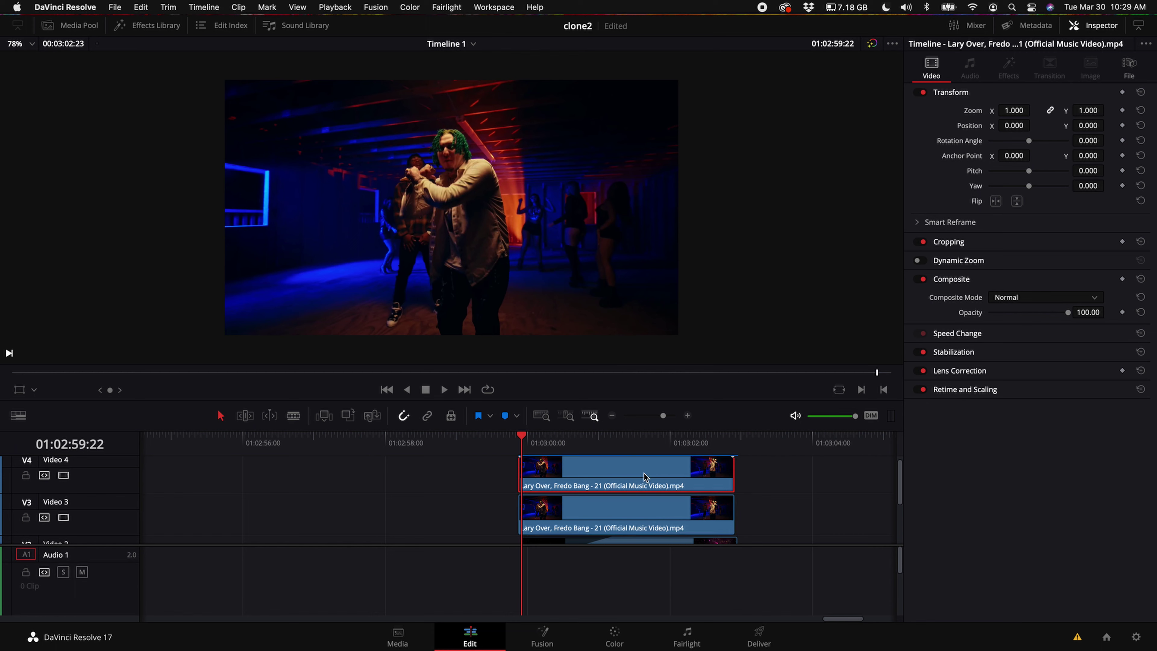
pyautogui.scroll(2, 643, 494)
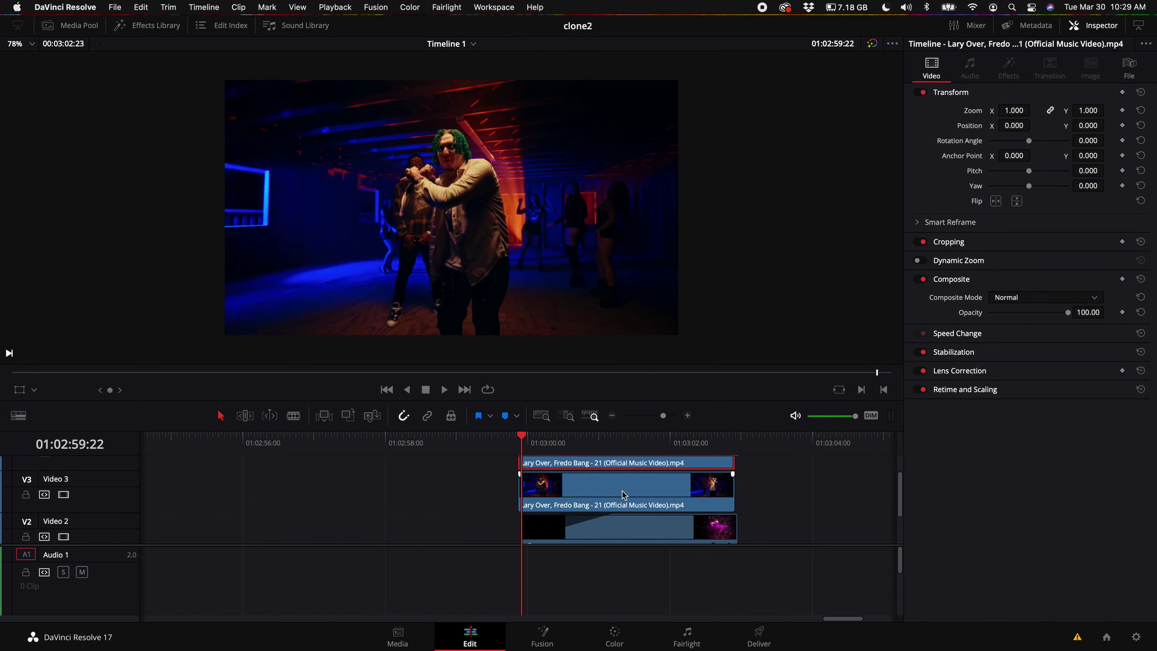
pyautogui.moveTo(640, 429); pyautogui.dragTo(640, 372)
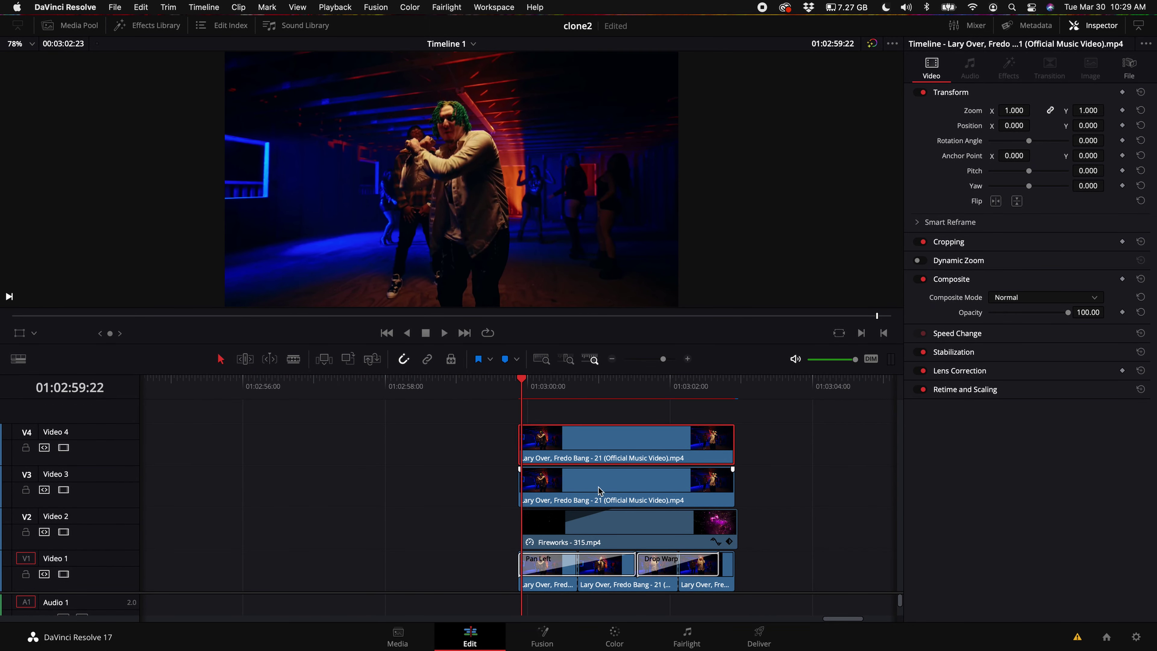
pyautogui.click(638, 487)
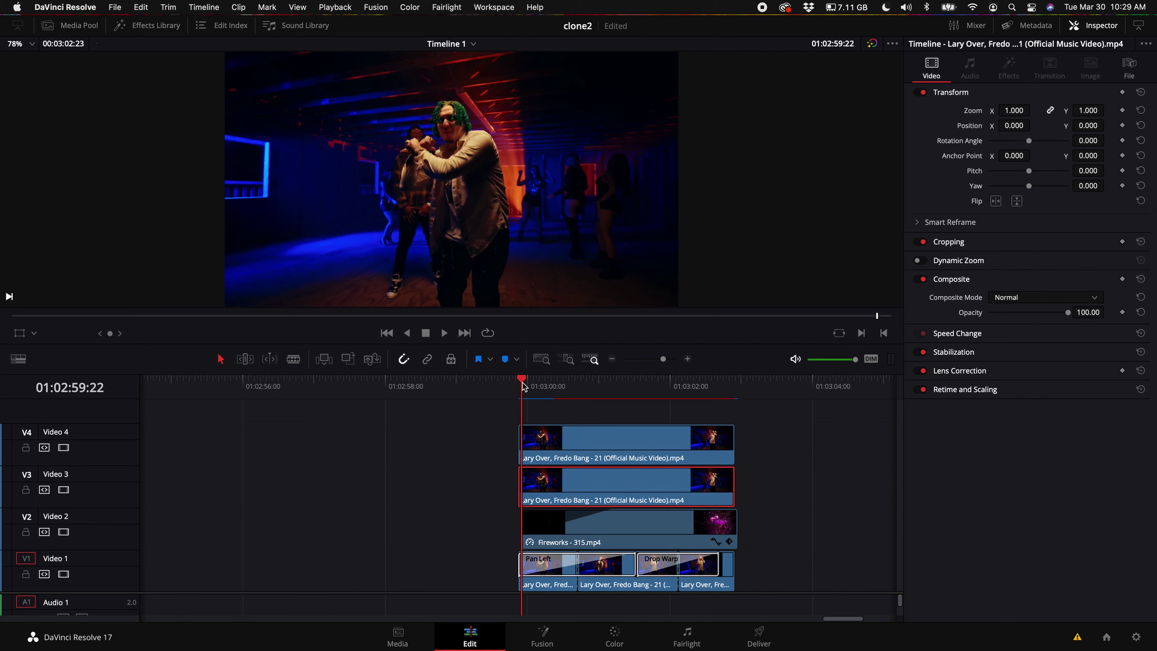
# Step: Keyframe the Video 3 clip's Position X from centre at the first frame to -592 around 01:03:01:13
pyautogui.moveTo(524, 387); pyautogui.dragTo(518, 386)
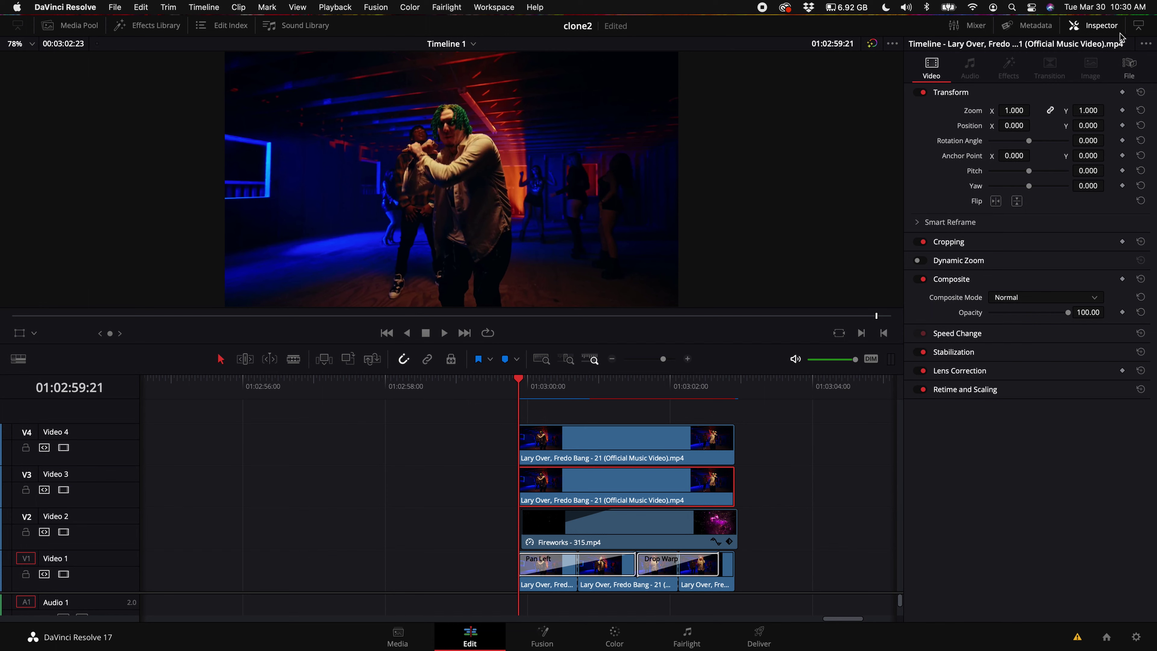
pyautogui.click(1122, 126)
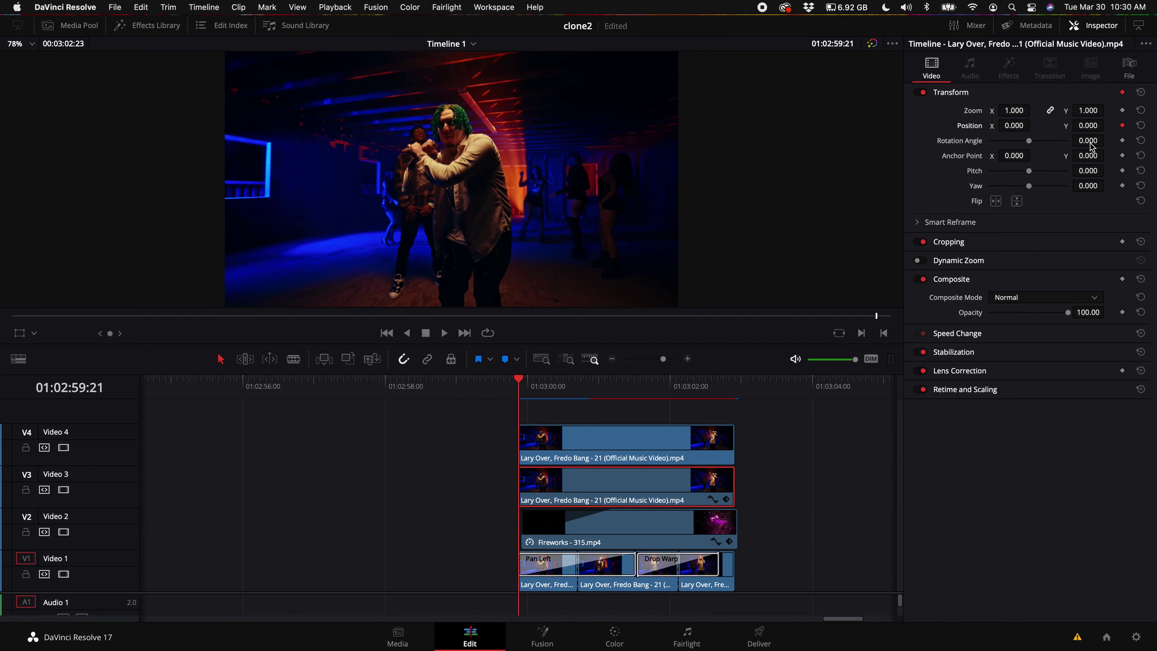
pyautogui.moveTo(559, 387); pyautogui.dragTo(634, 387)
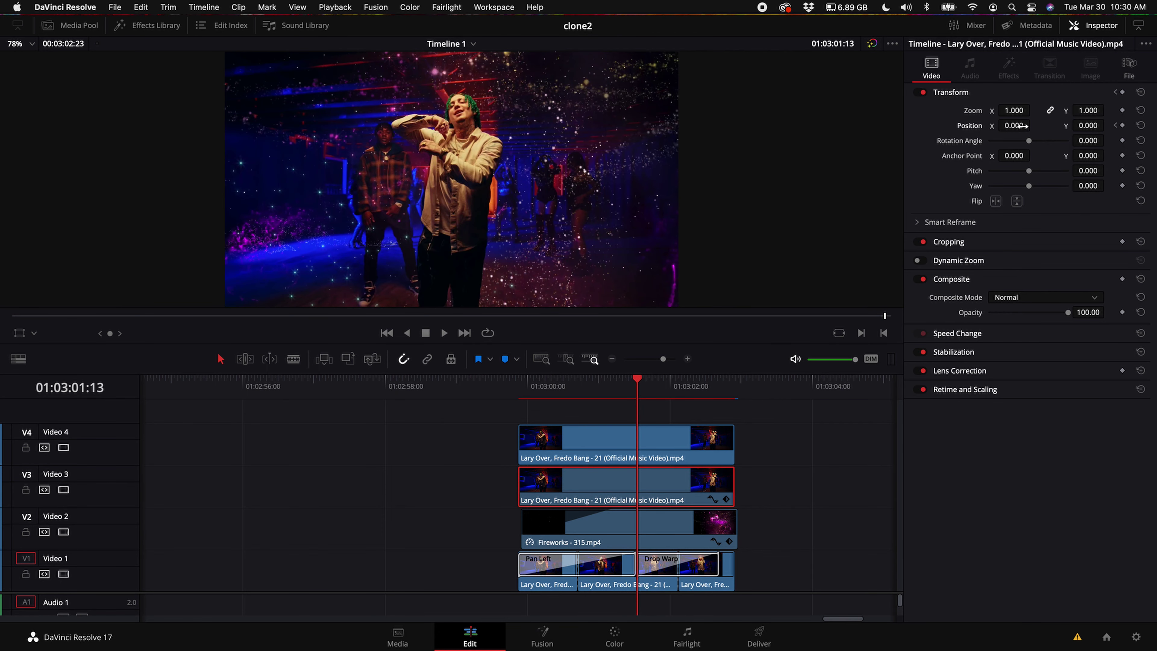
pyautogui.moveTo(1012, 126); pyautogui.dragTo(656, 147)
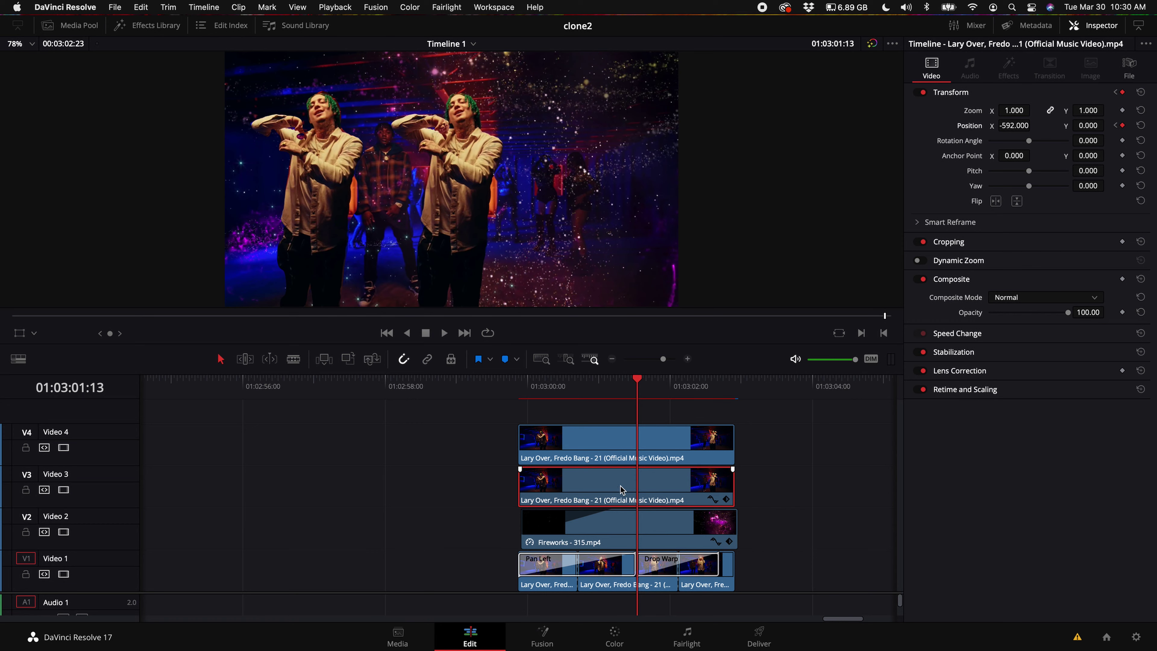
# Step: Play the shot from the start to check the left clone's slide
pyautogui.click(522, 387)
pyautogui.press('space')
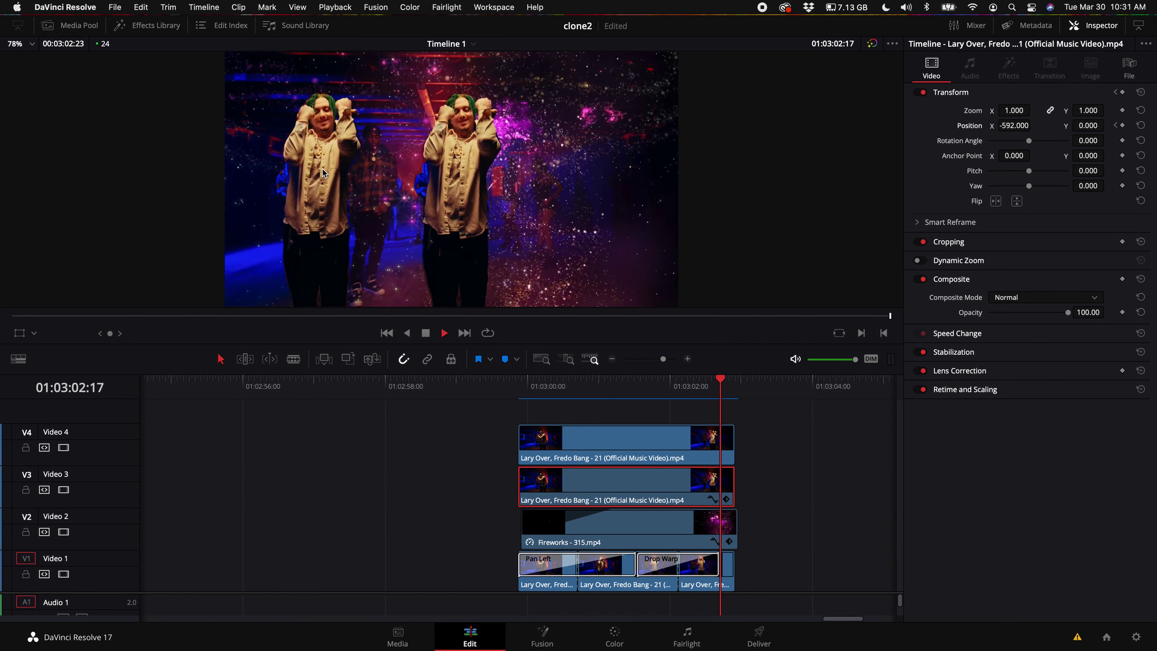
pyautogui.click(518, 388)
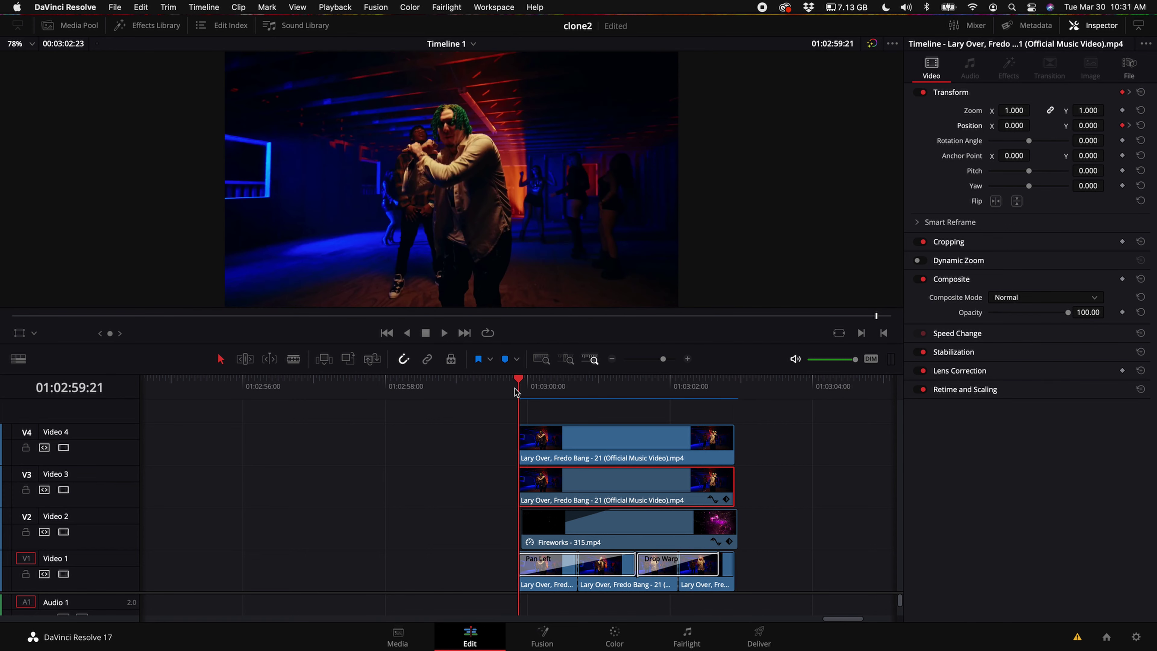
# Step: Duplicate the Video 4 clip onto a new Video 5 track and set a starting Position keyframe on Video 4
pyautogui.click(600, 455)
pyautogui.moveTo(600, 456); pyautogui.dragTo(604, 414)
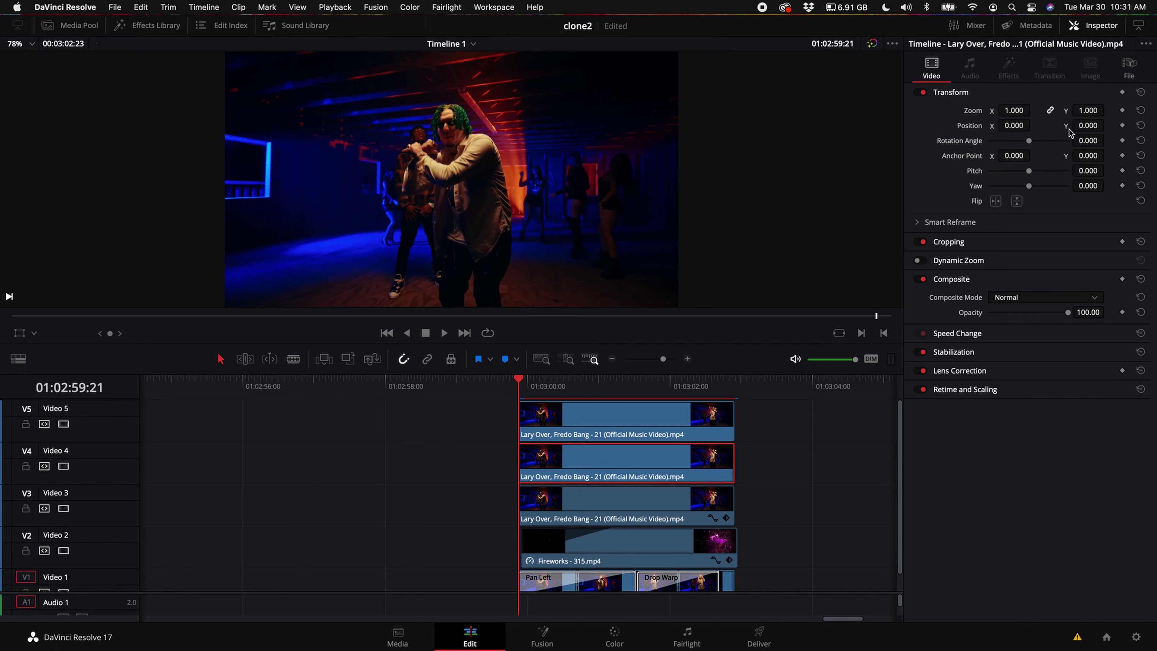
pyautogui.click(1122, 126)
# Step: Slide the Video 4 copy right to Position X 550 at 01:03:01:23, then play the triple clones from the start
pyautogui.click(560, 387)
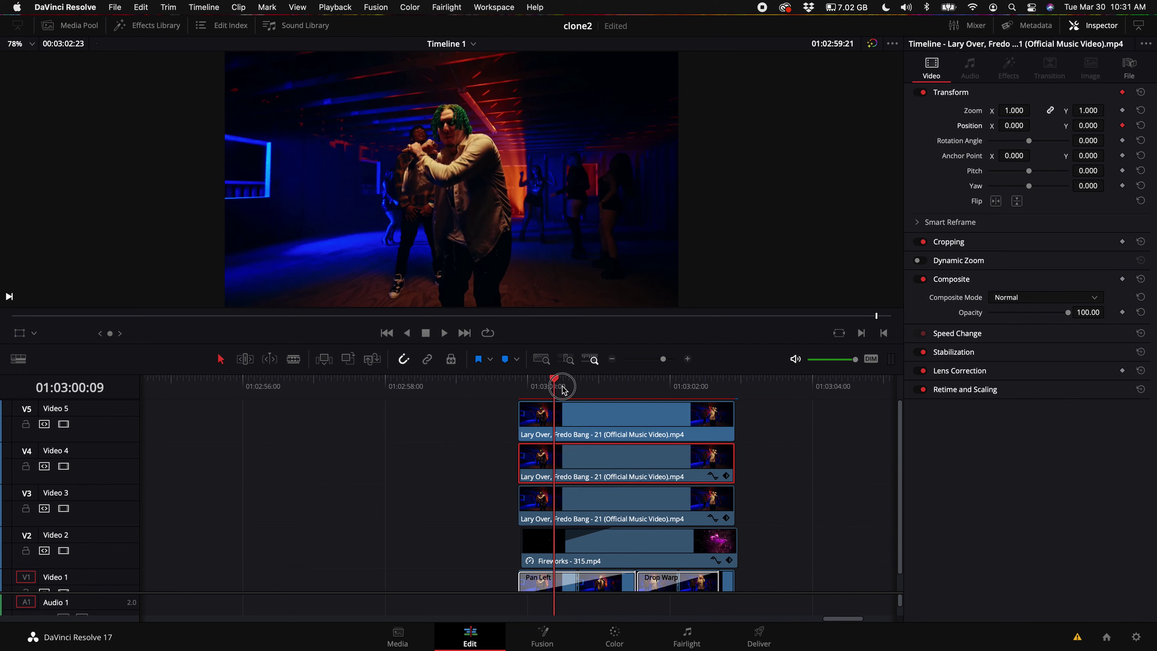
pyautogui.click(668, 387)
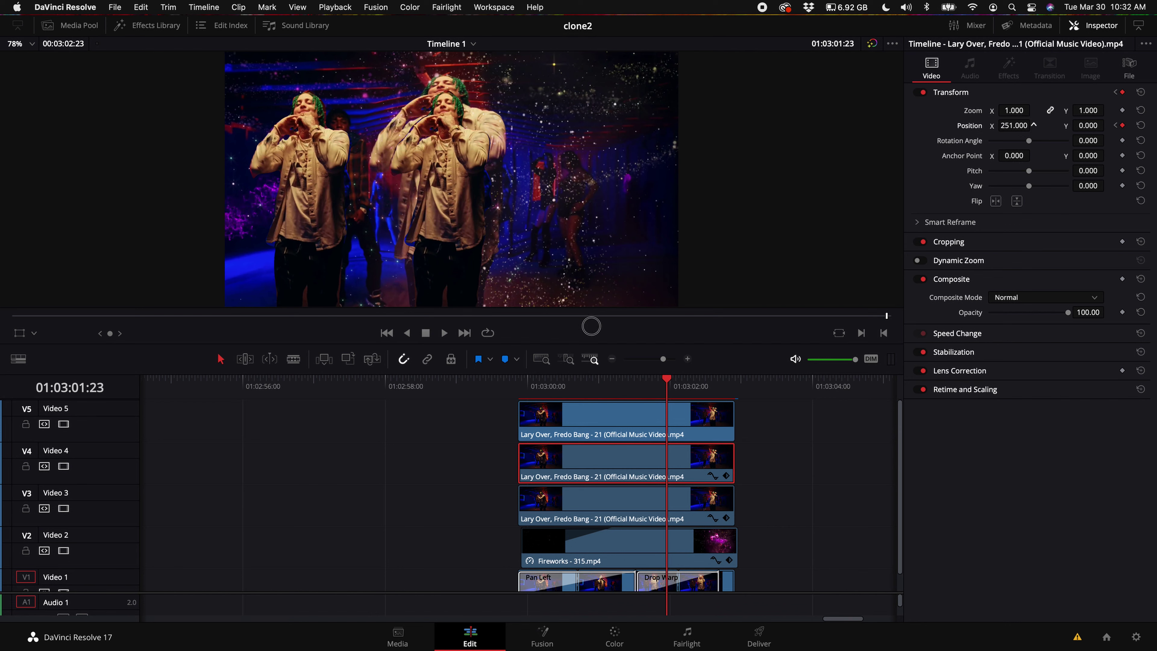
pyautogui.moveTo(591, 327); pyautogui.dragTo(758, 329)
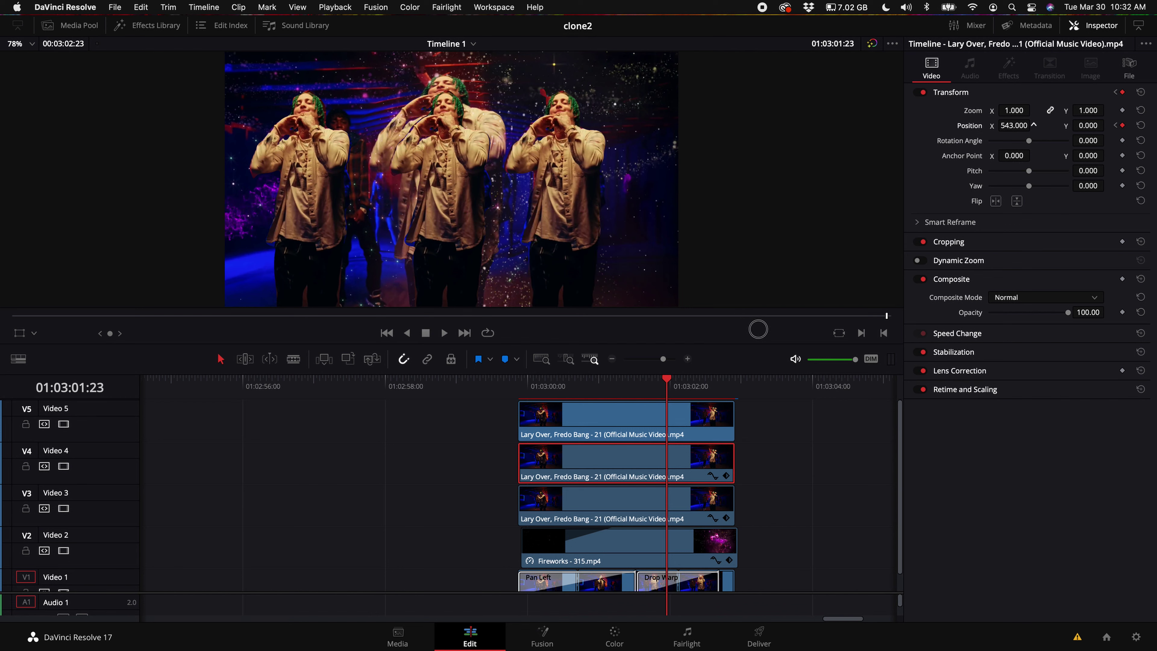
pyautogui.moveTo(758, 329); pyautogui.dragTo(763, 329)
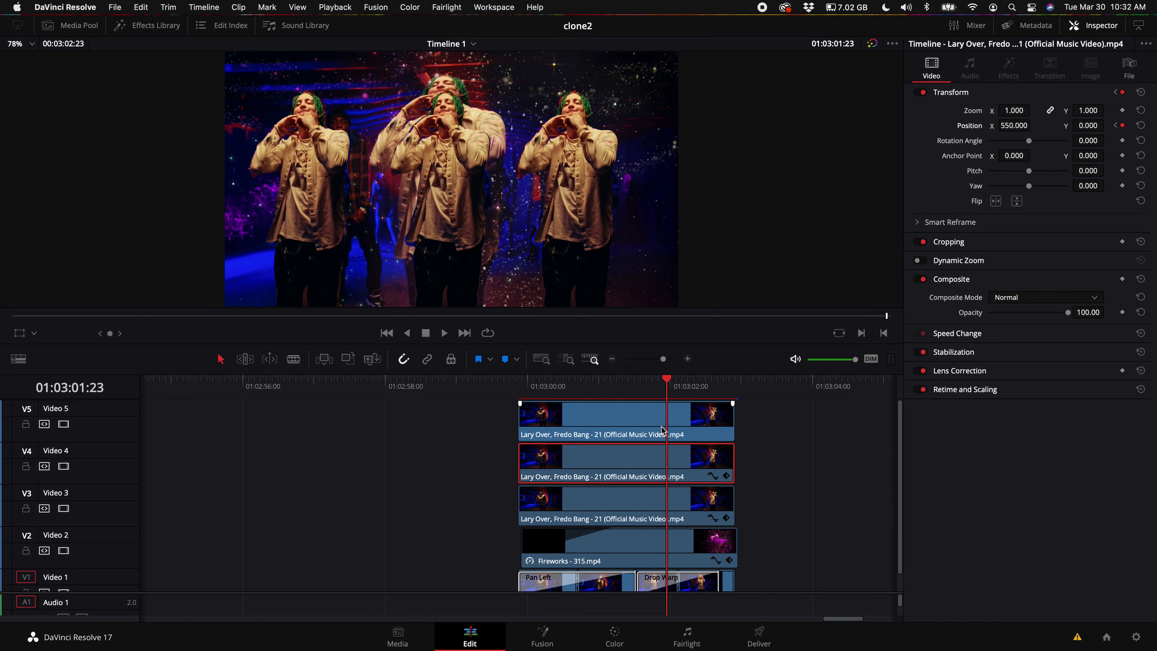
pyautogui.click(518, 386)
pyautogui.press('space')
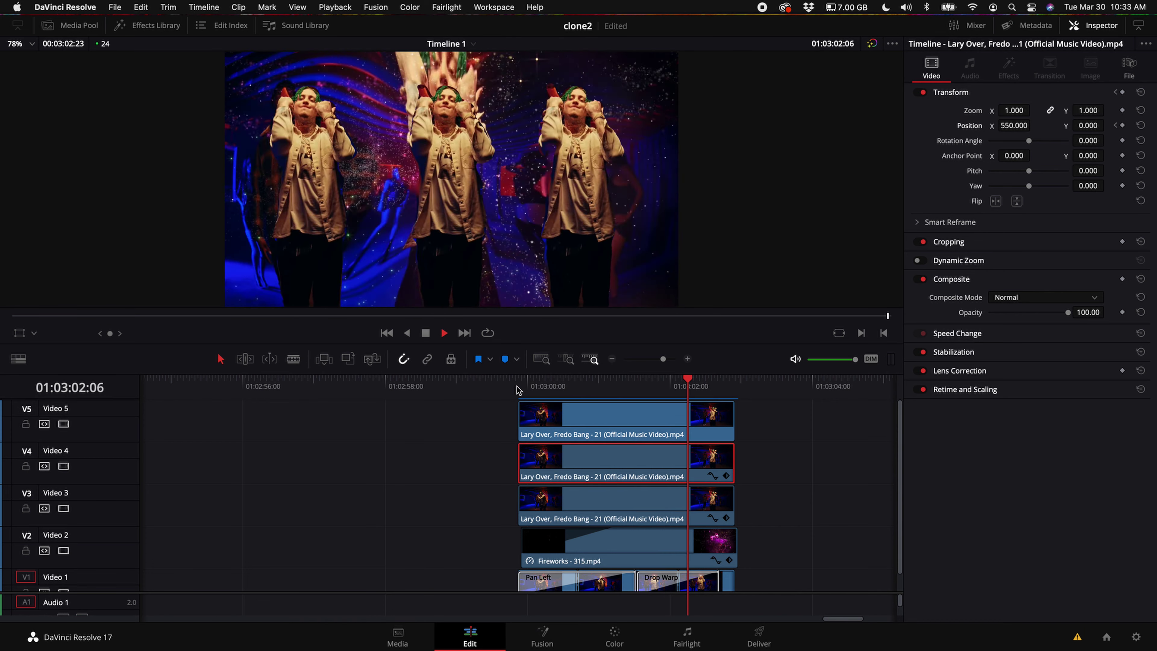
pyautogui.click(517, 387)
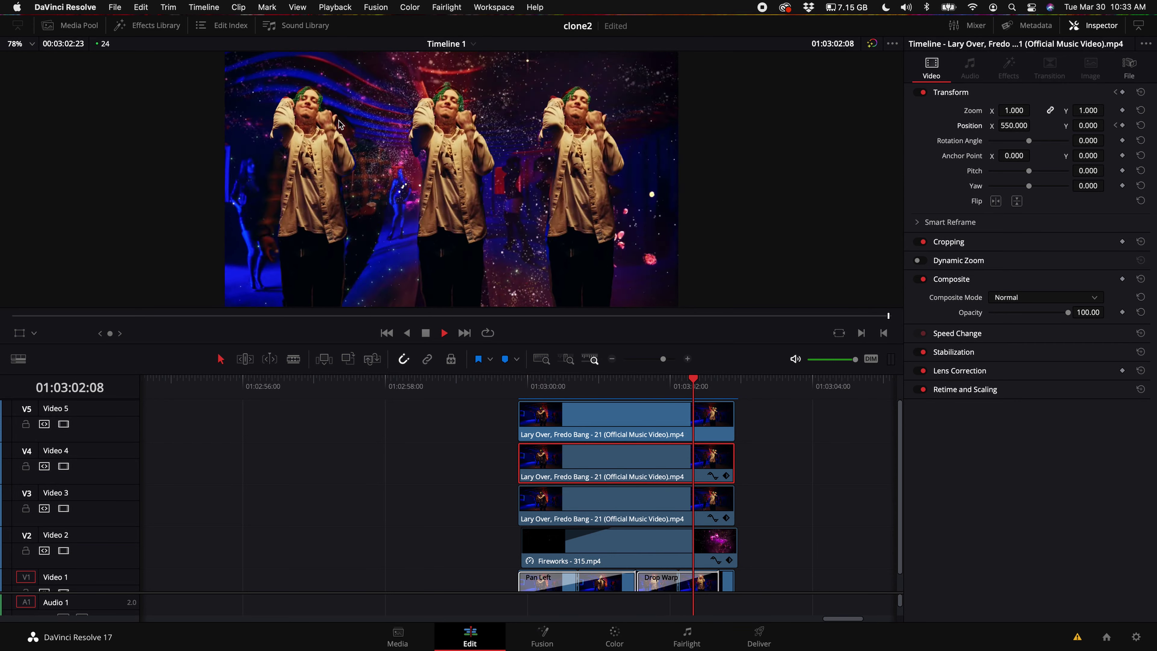
pyautogui.press('space')
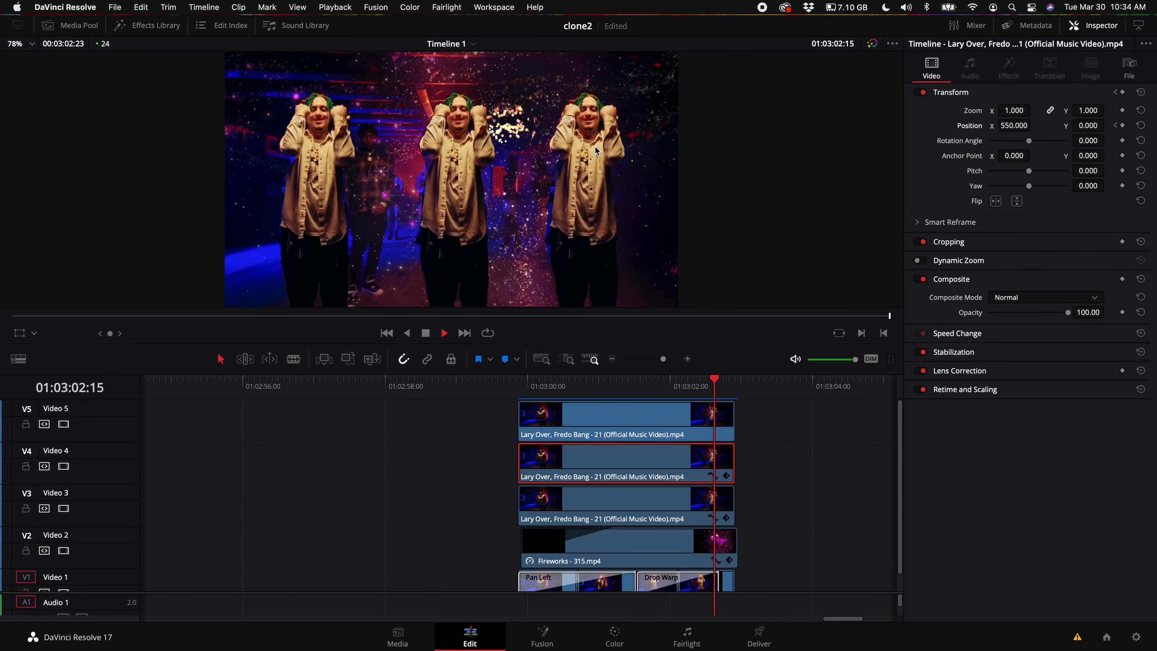
pyautogui.press('space')
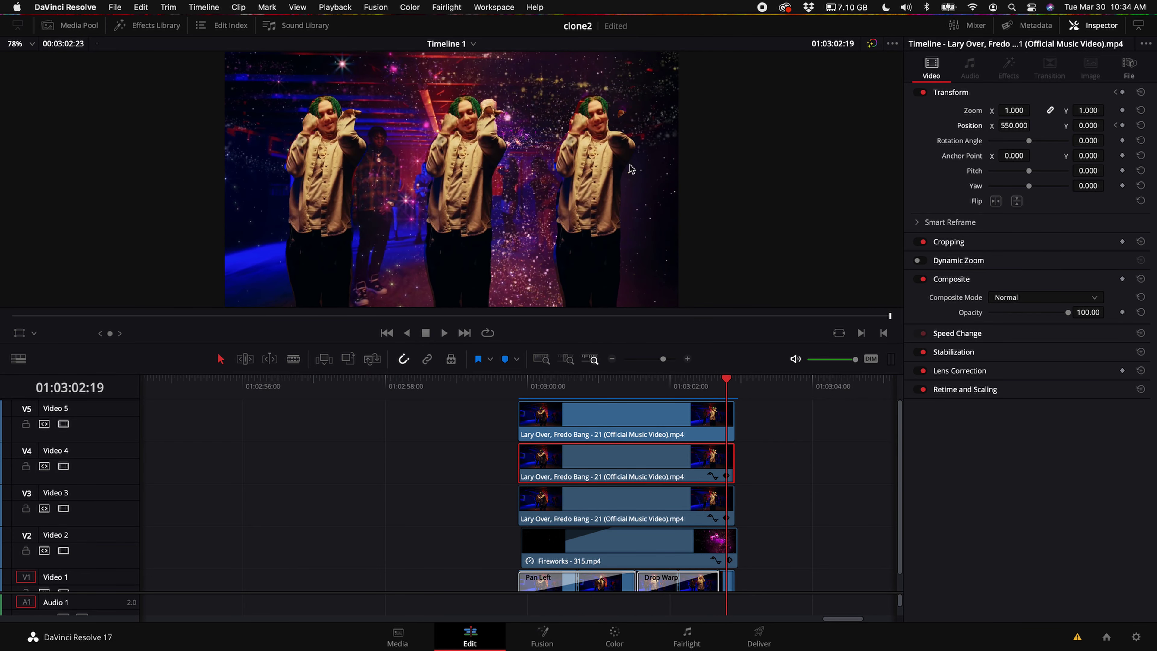